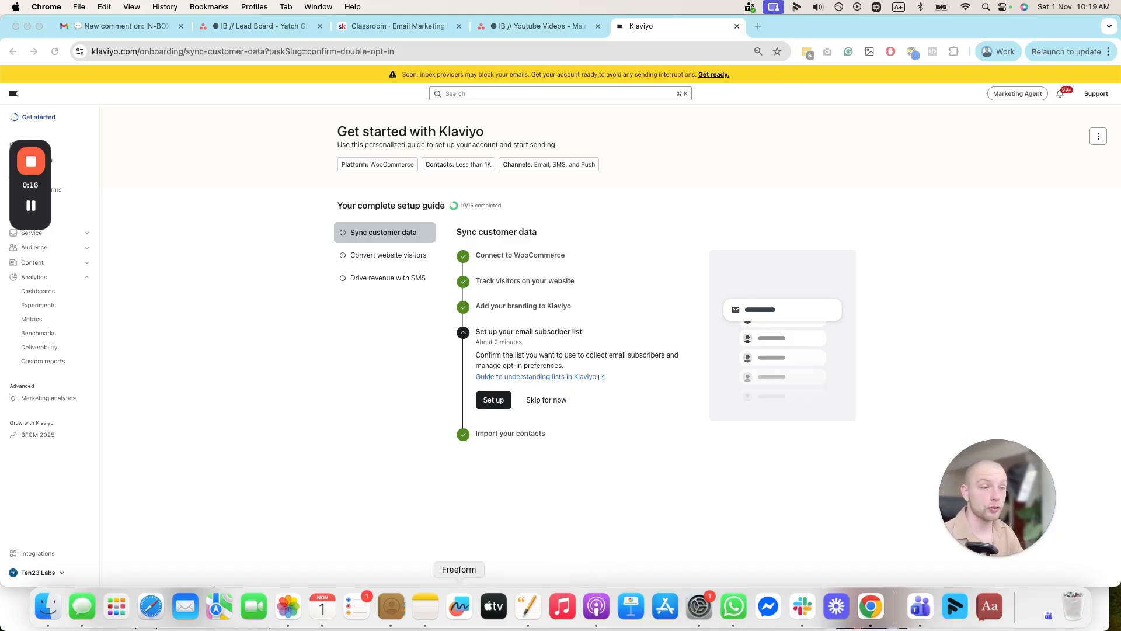
Step: Open the account settings and review the personal information, language, login and landing page sections
click(53, 575)
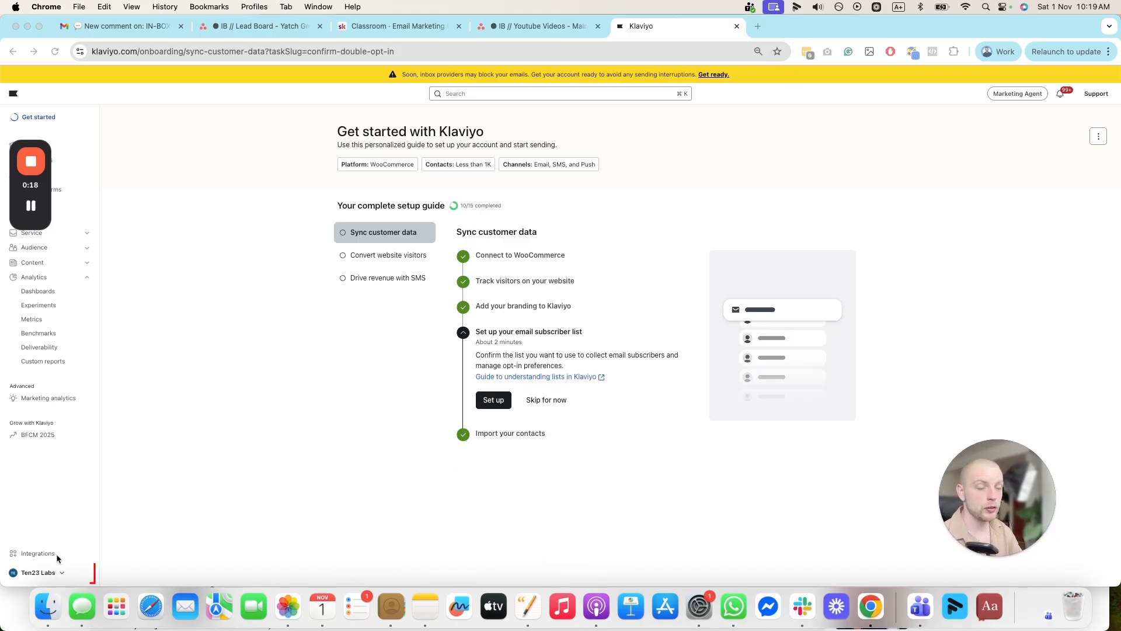
click(53, 573)
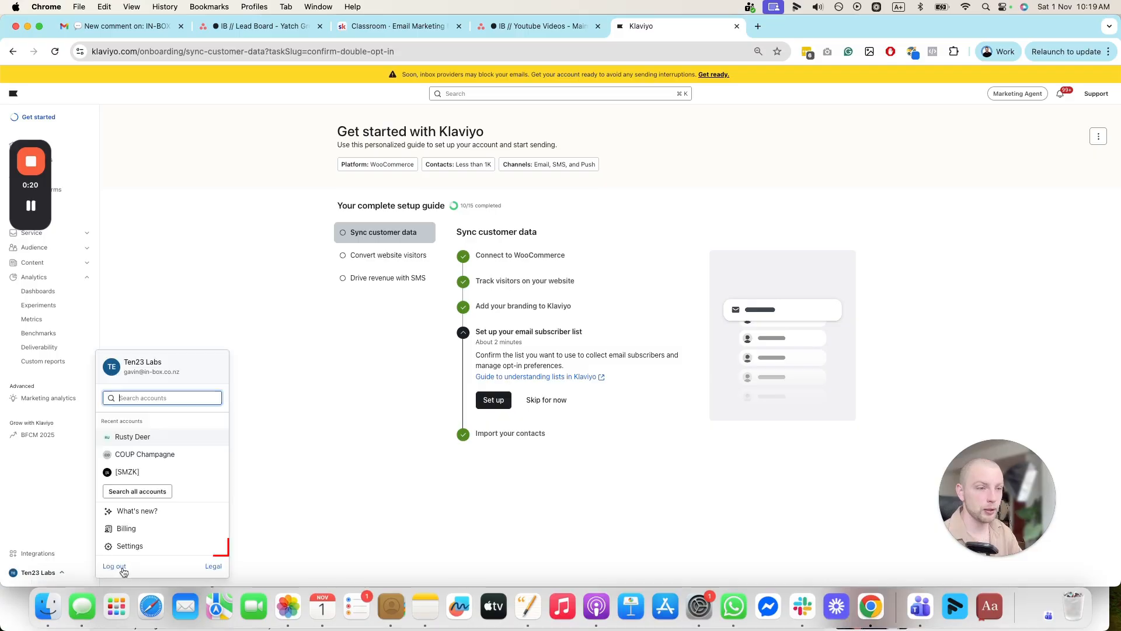
click(134, 544)
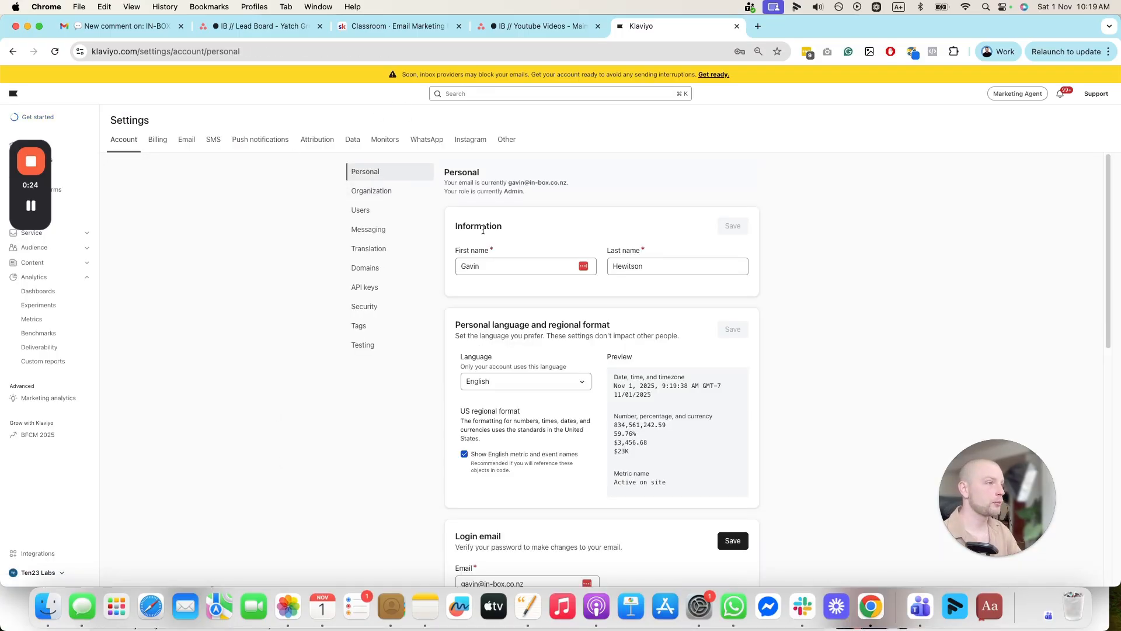
scroll(482, 222, down, 3)
scroll(482, 222, down, 12)
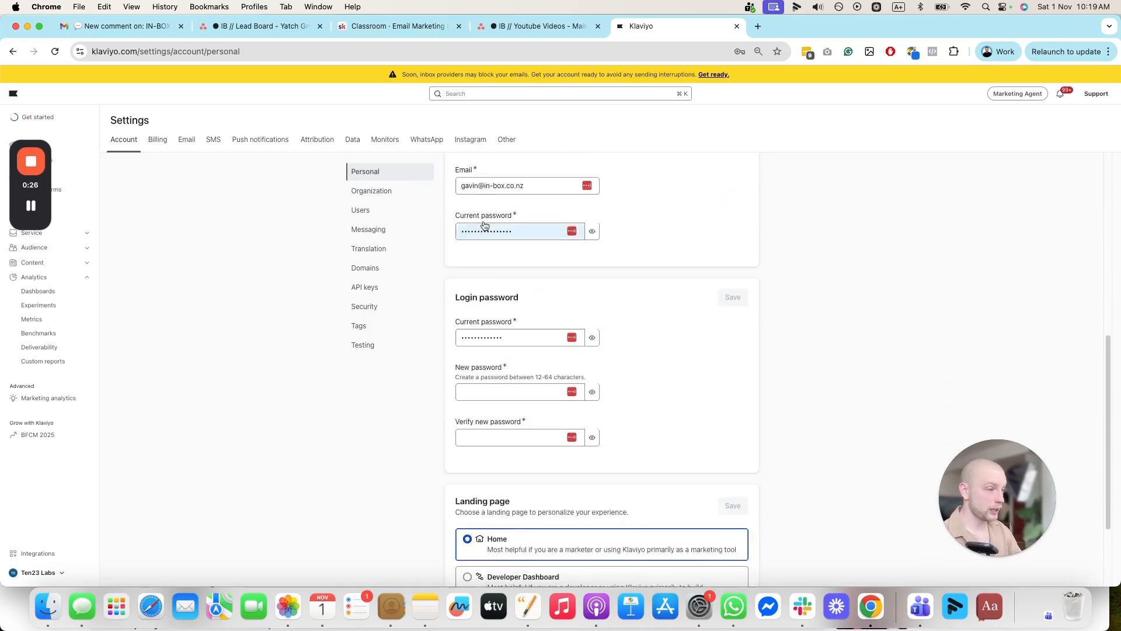
scroll(799, 241, up, 15)
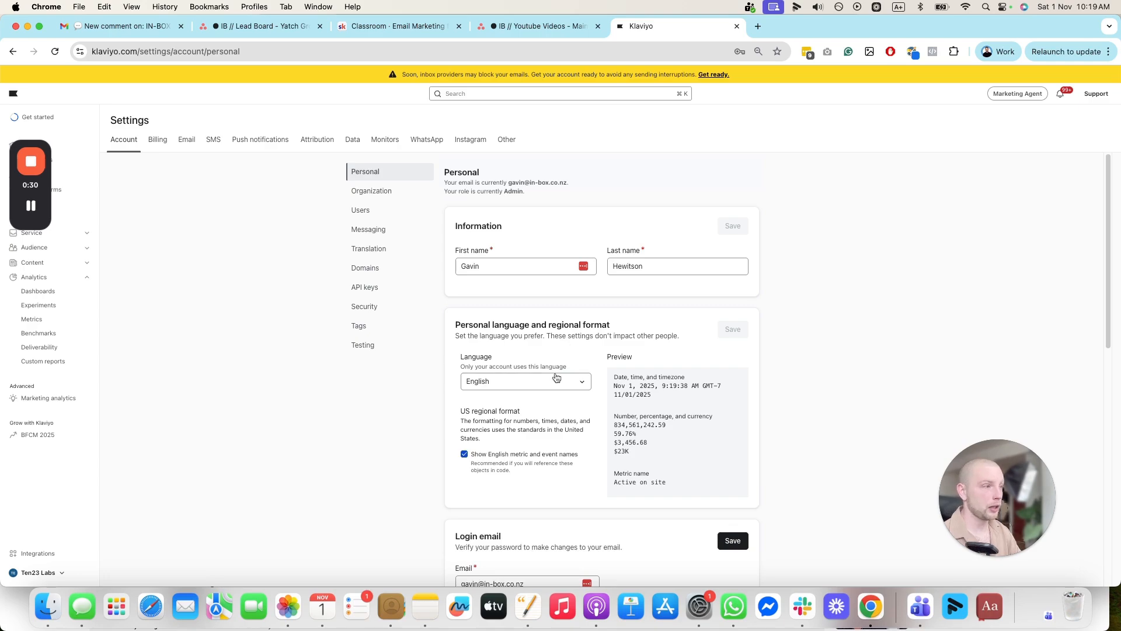
Step: Open the organization settings and examine the default sender name and default sender email address in the contact information
click(387, 192)
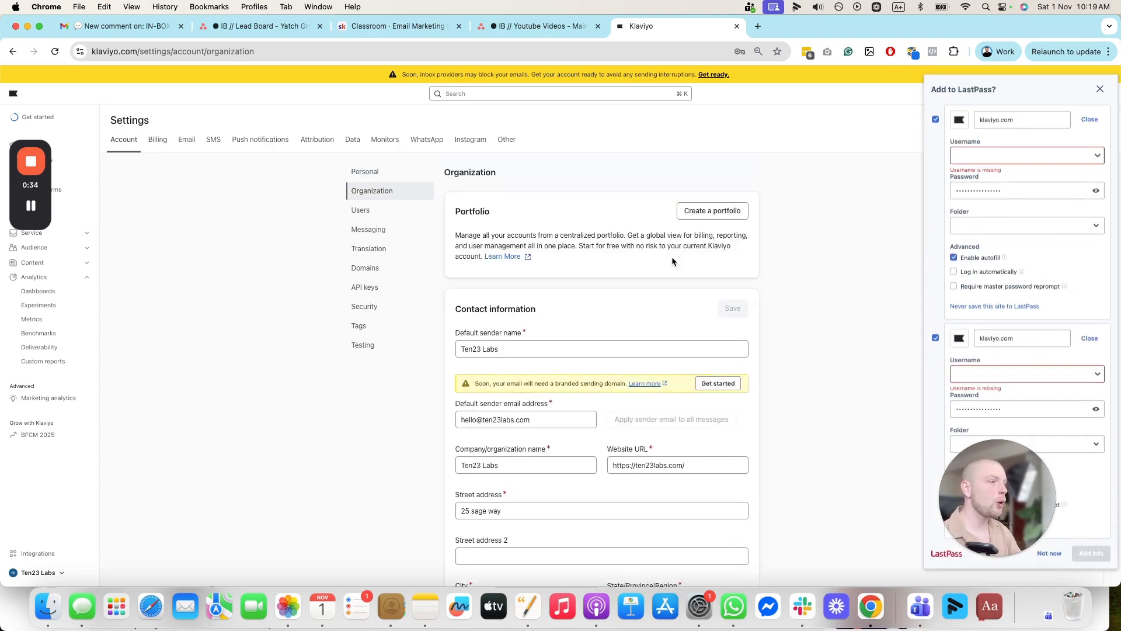
drag(532, 340, 454, 342)
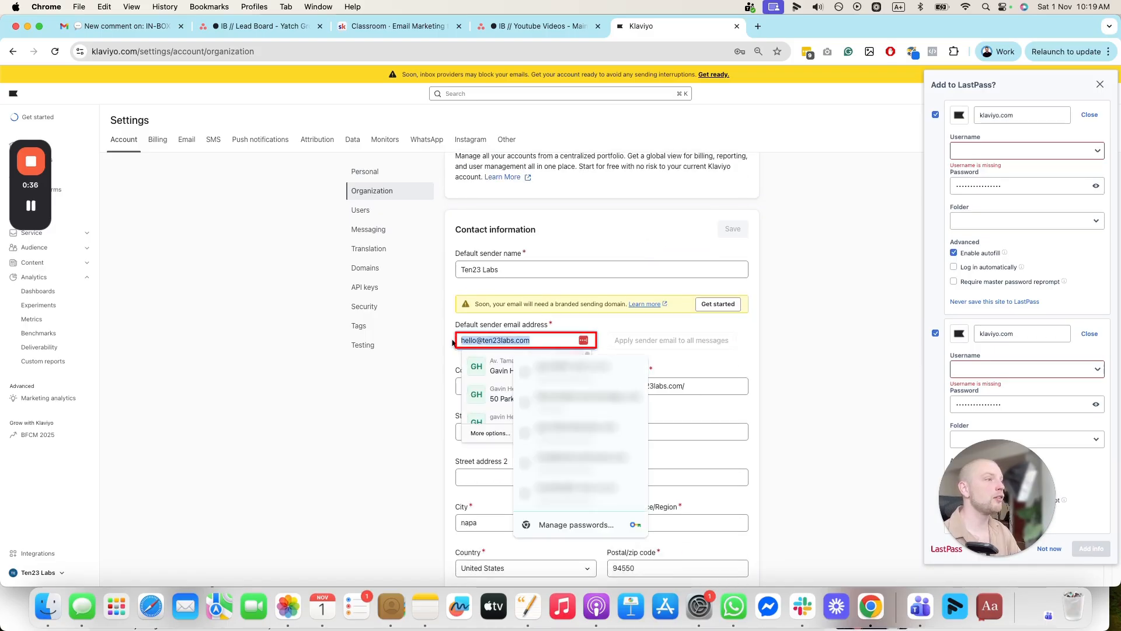
click(820, 306)
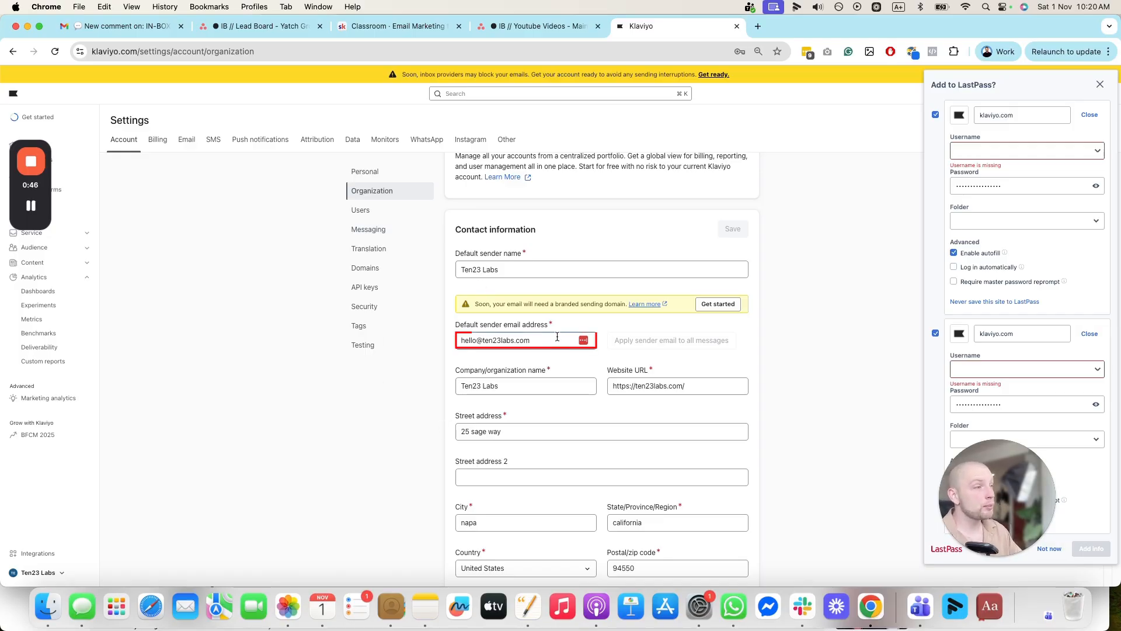
triple_click(535, 334)
click(823, 349)
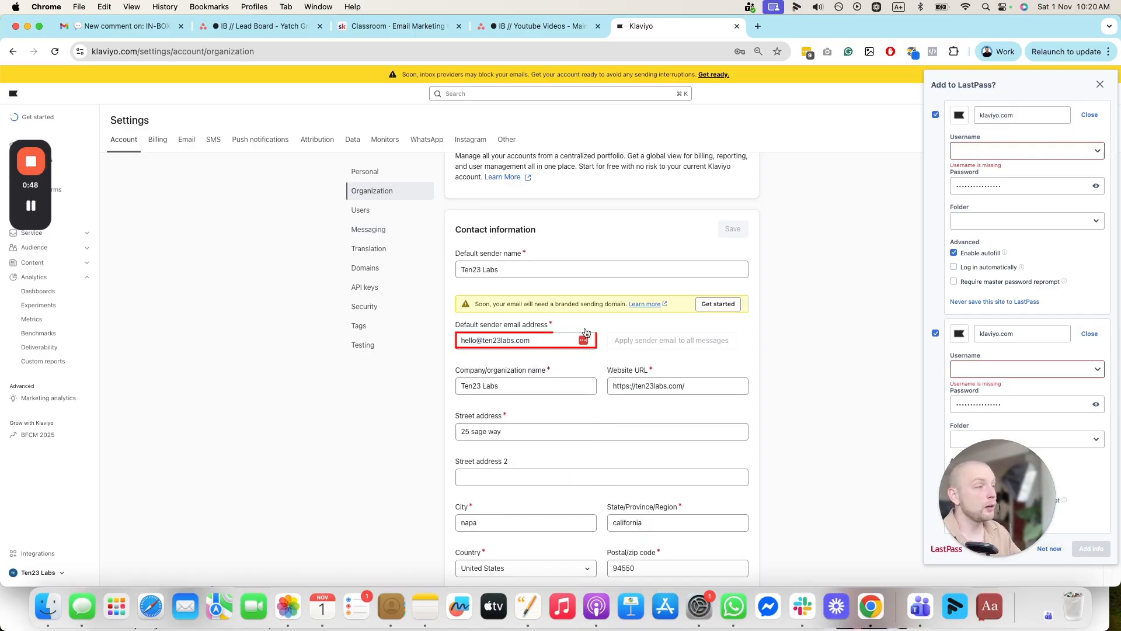
triple_click(464, 325)
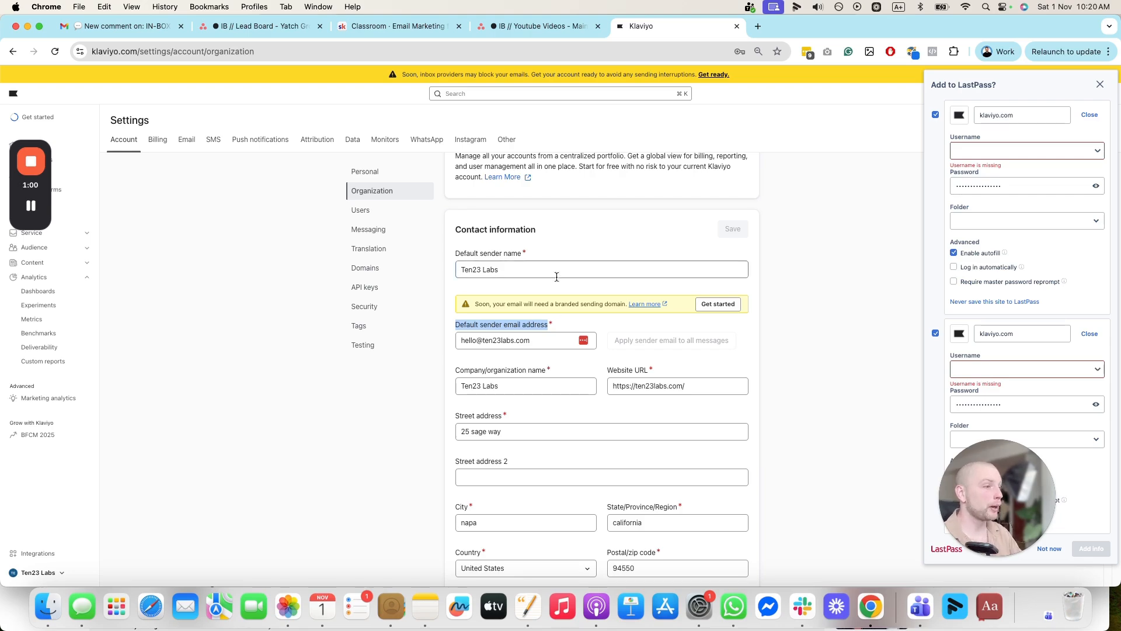
Step: Review the rest of the organization settings, including the time zone and the industry and vertical in the industry information
scroll(553, 348, down, 2)
scroll(439, 426, down, 10)
scroll(522, 433, down, 5)
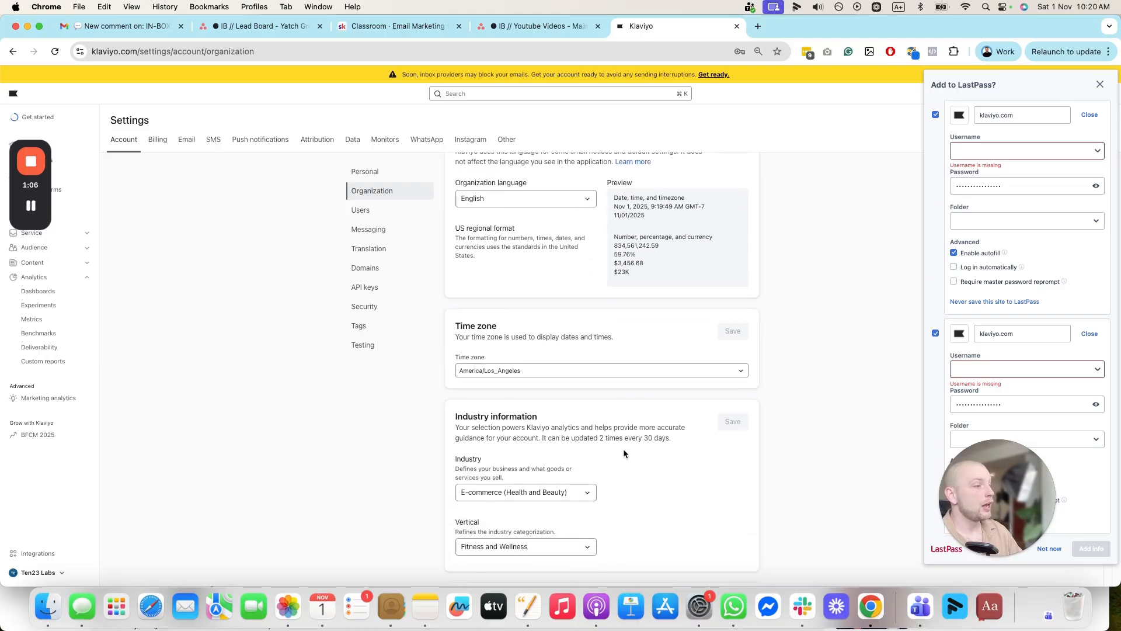
scroll(622, 450, down, 3)
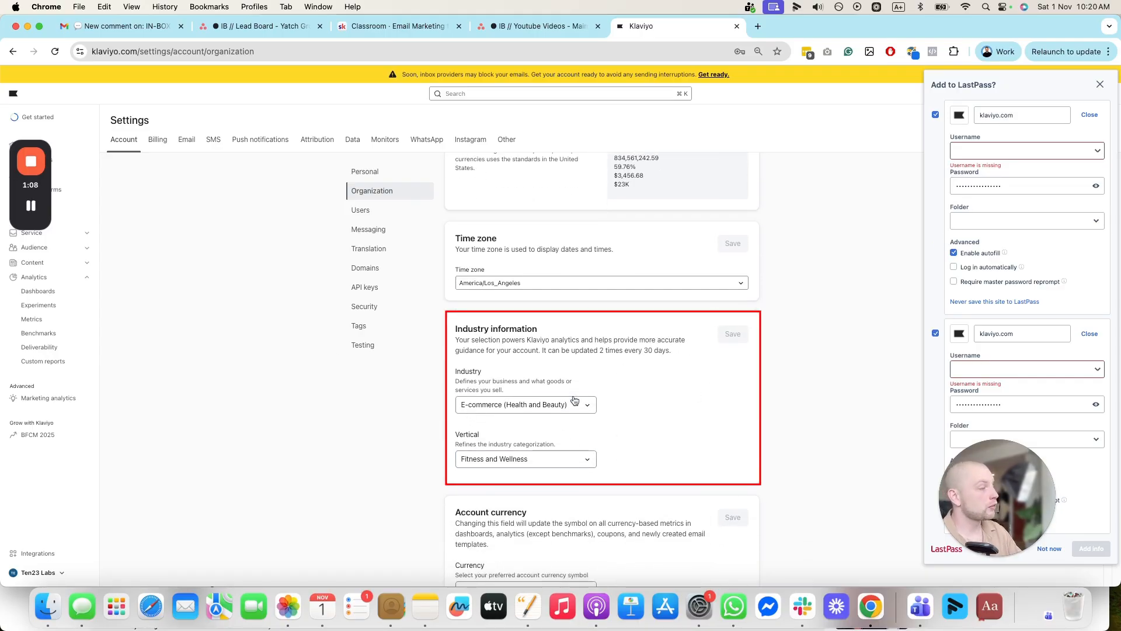
drag(542, 332, 448, 380)
click(543, 335)
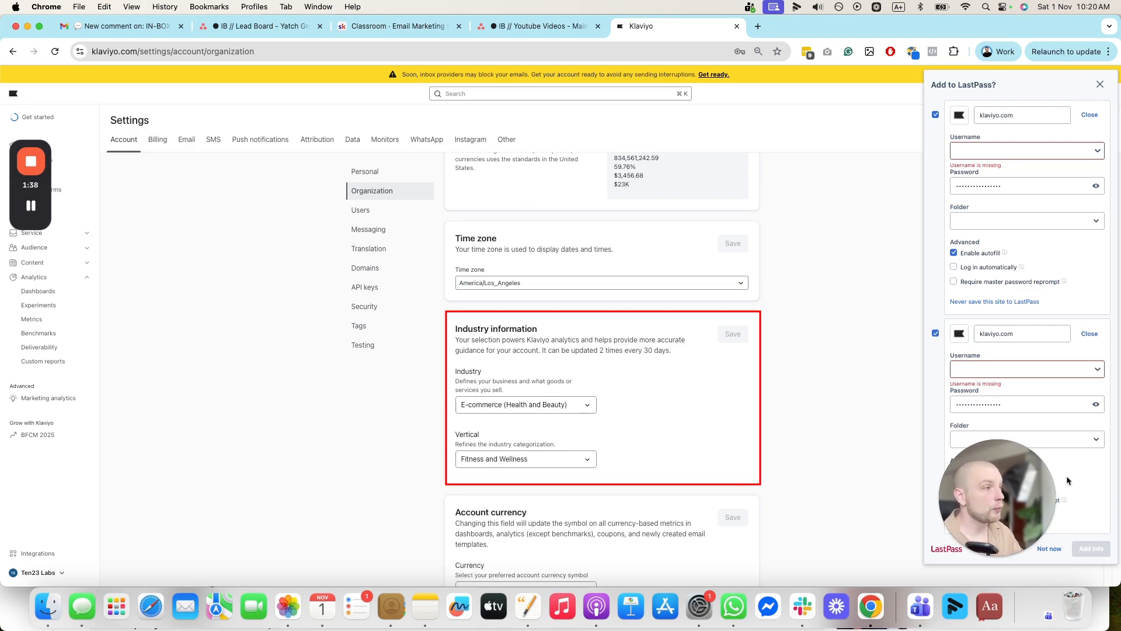
Step: In the account's user settings, fill in a new user's email with the Admin role and discard the form without adding the user
click(393, 219)
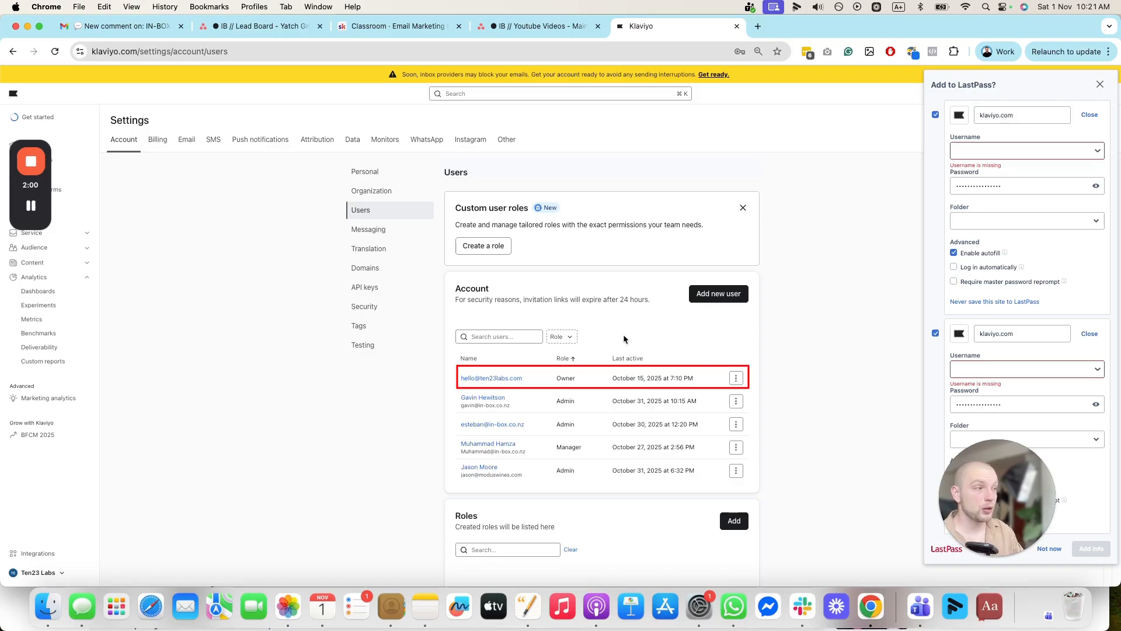
click(705, 295)
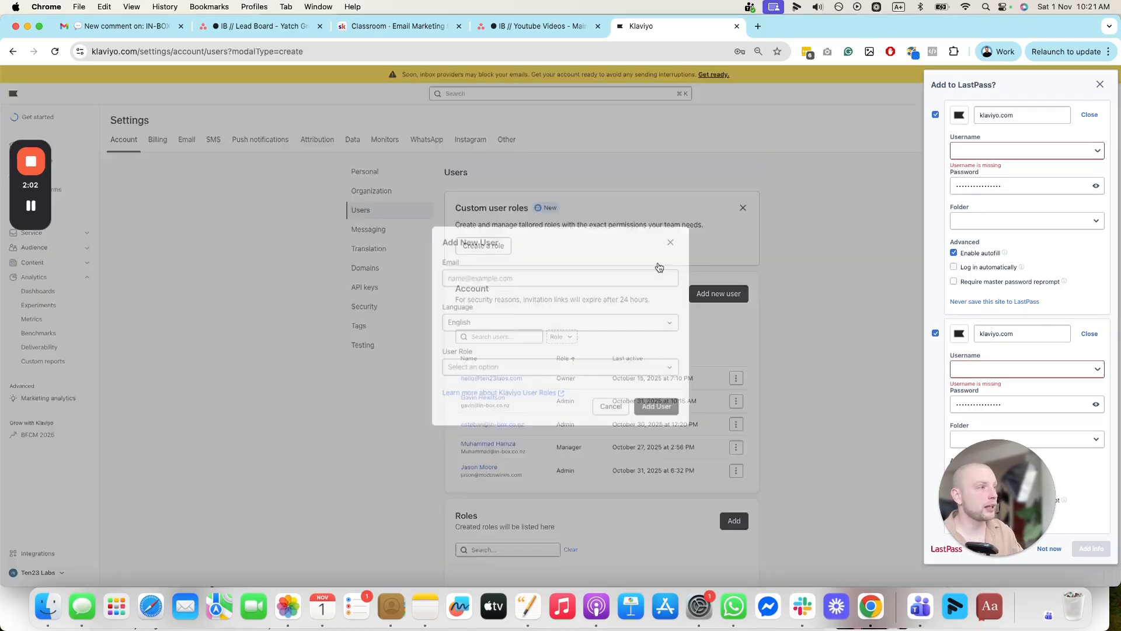
click(486, 282)
key(super+a)
click(515, 252)
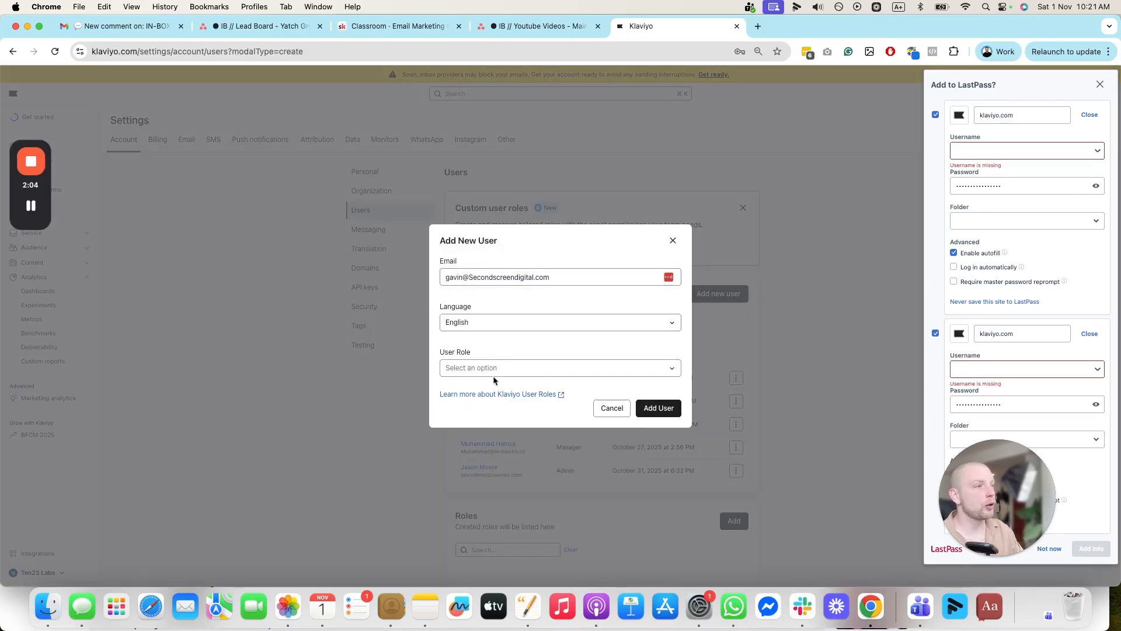
click(493, 377)
click(468, 429)
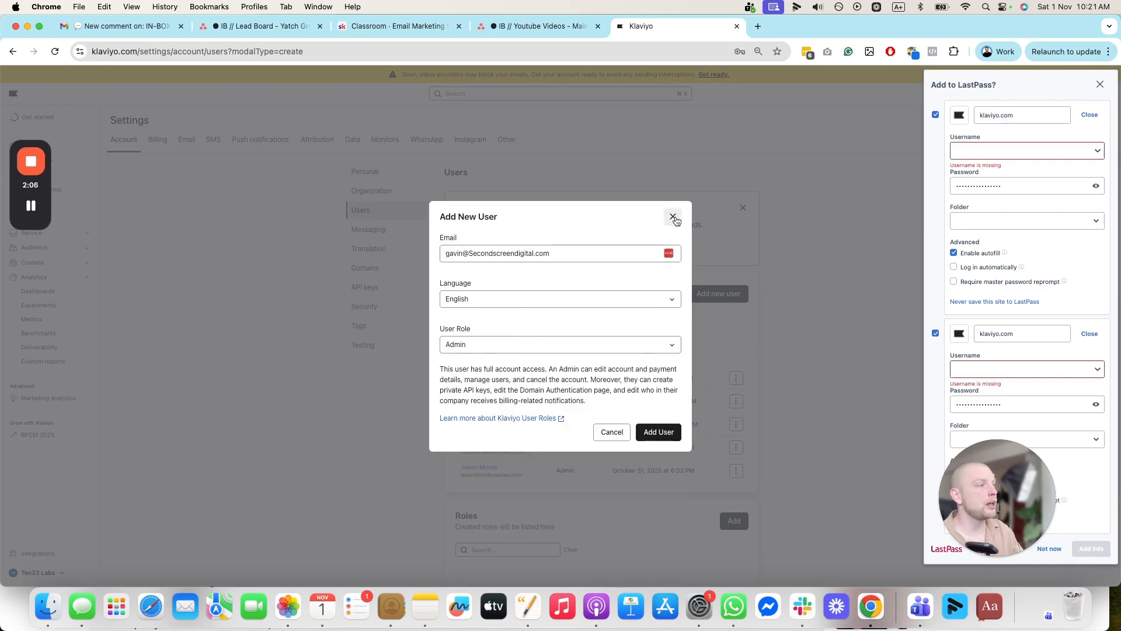
click(673, 216)
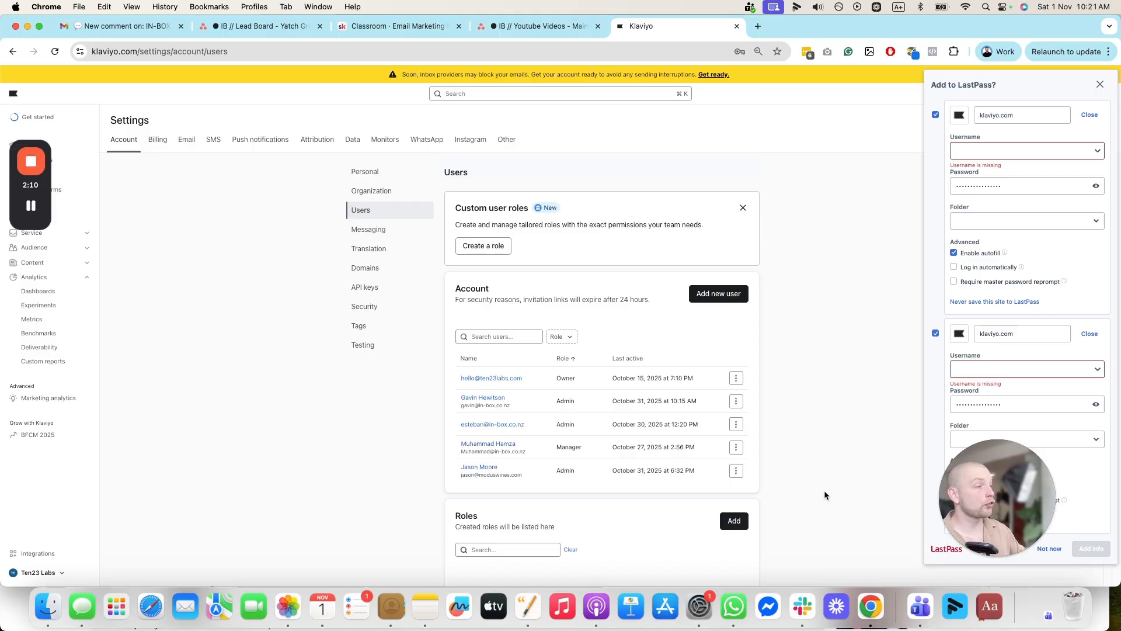
Step: Examine the roles available for an existing Admin user in the user details and close them without changing the role
click(737, 402)
click(739, 402)
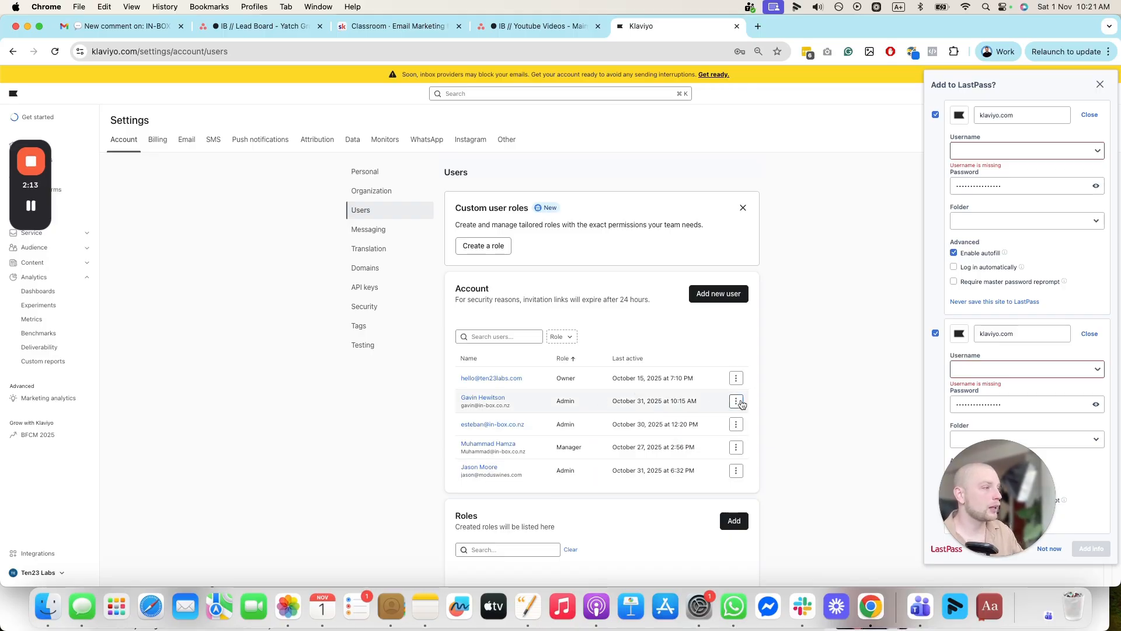
click(489, 398)
click(495, 325)
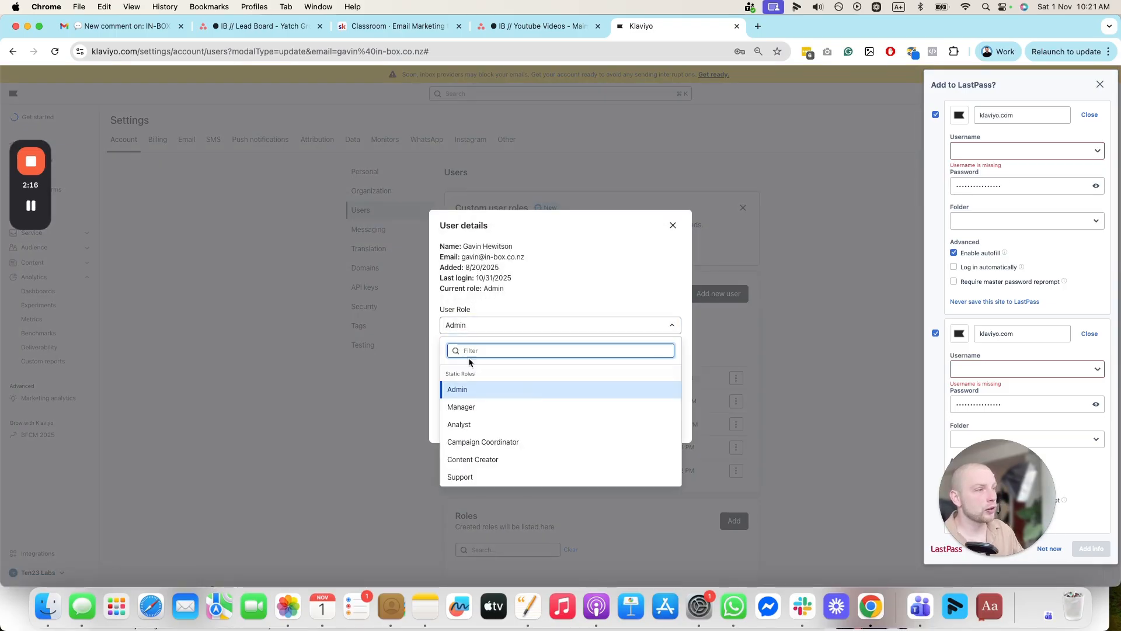
click(671, 226)
click(672, 225)
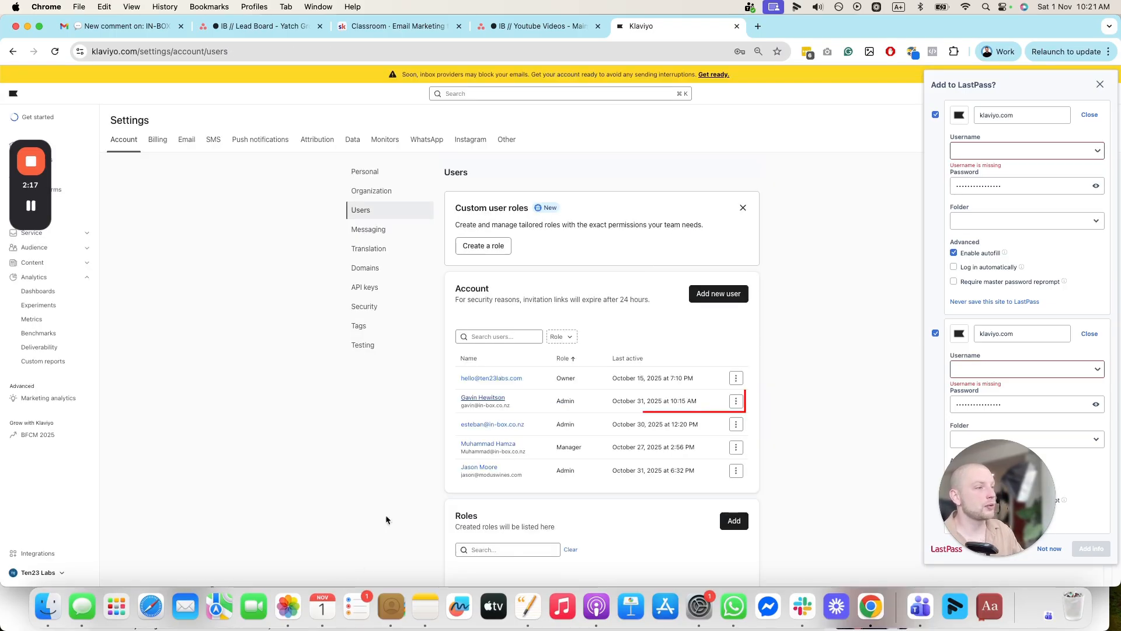
click(482, 398)
click(503, 327)
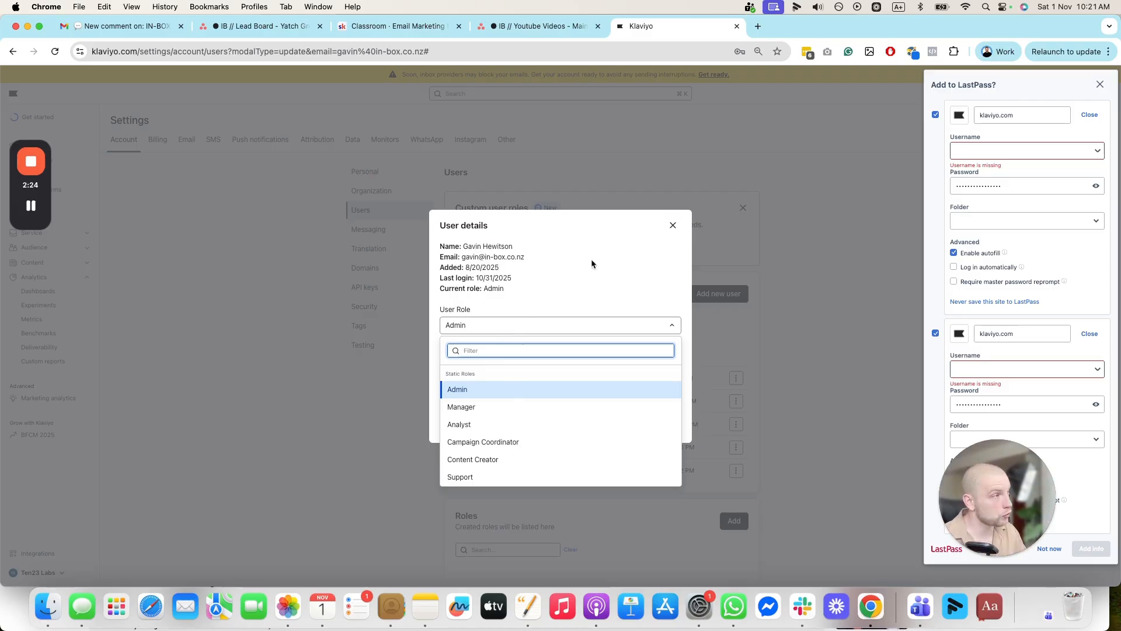
click(673, 225)
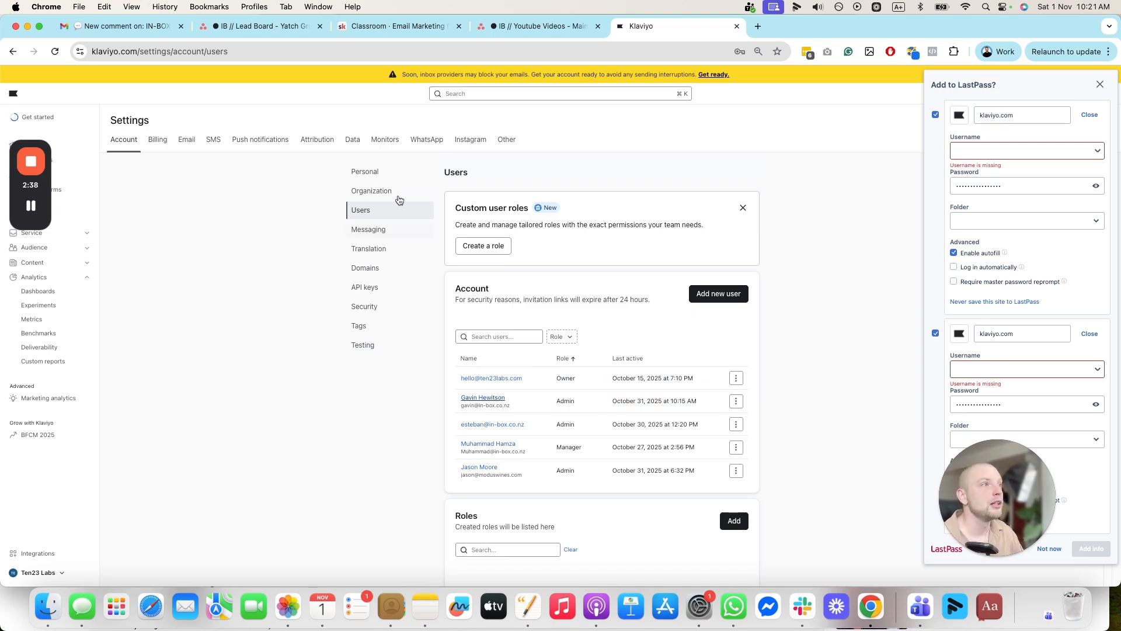
scroll(762, 320, down, 5)
scroll(485, 265, up, 5)
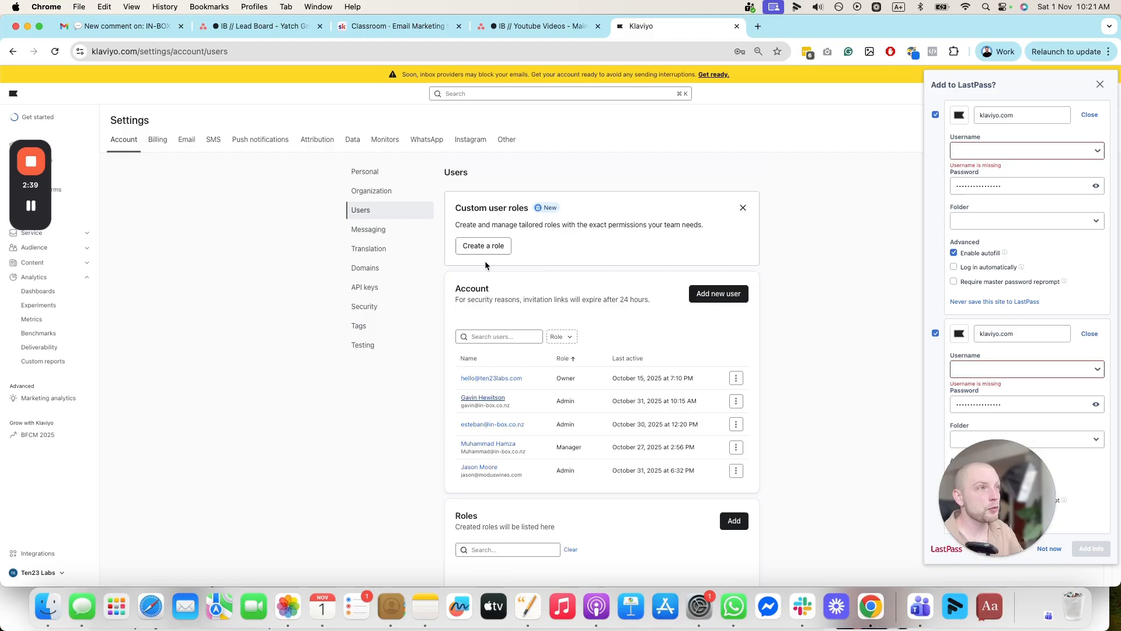
Step: In the Attribution settings, dismiss the password-saving prompt and examine the email and SMS attribution windows
click(35, 210)
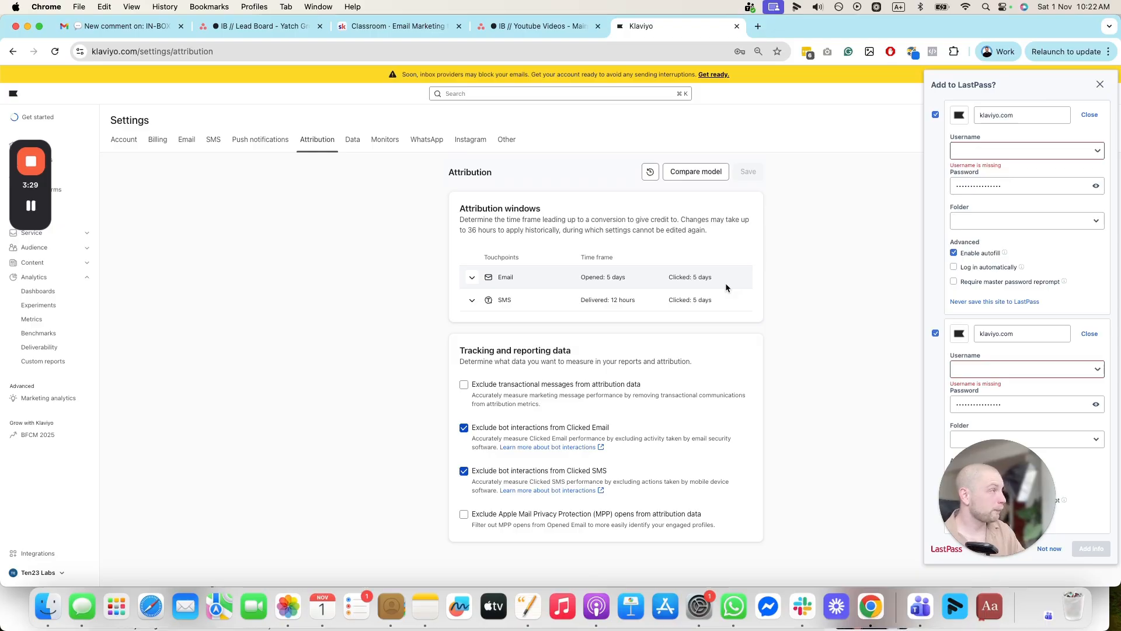
click(1100, 84)
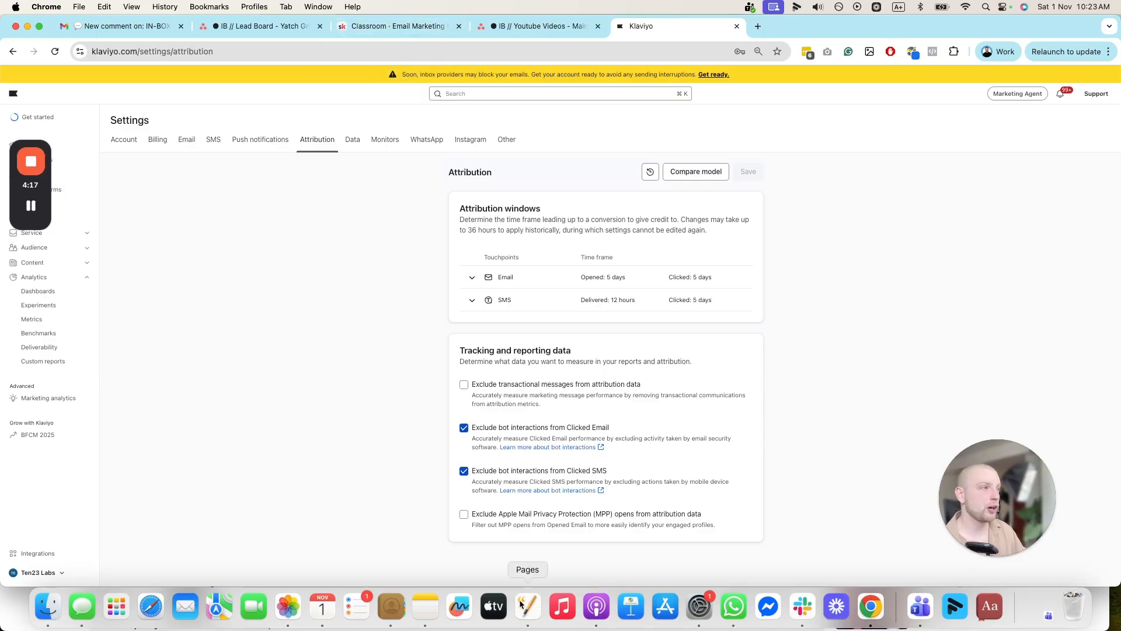
triple_click(613, 278)
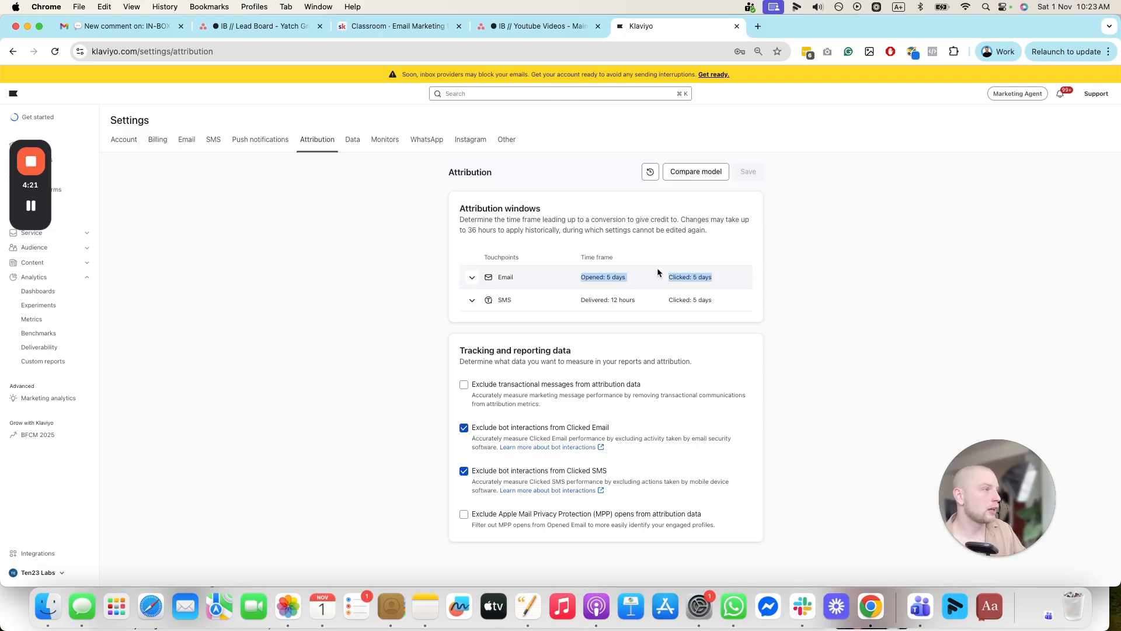
triple_click(613, 299)
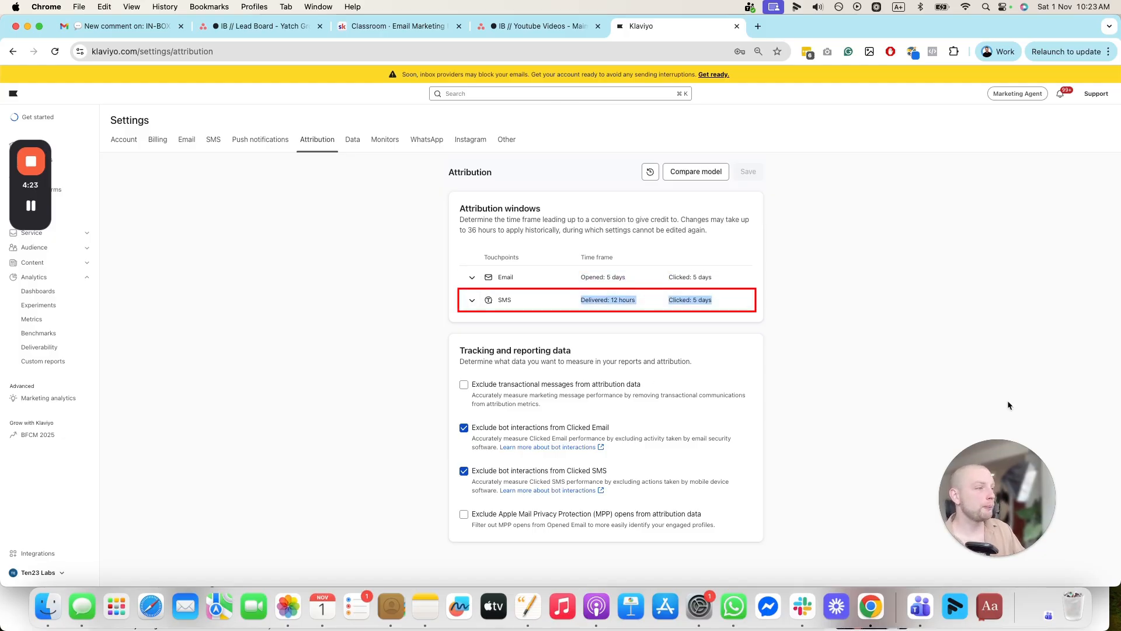
drag(881, 396, 467, 393)
click(726, 298)
drag(669, 299, 697, 299)
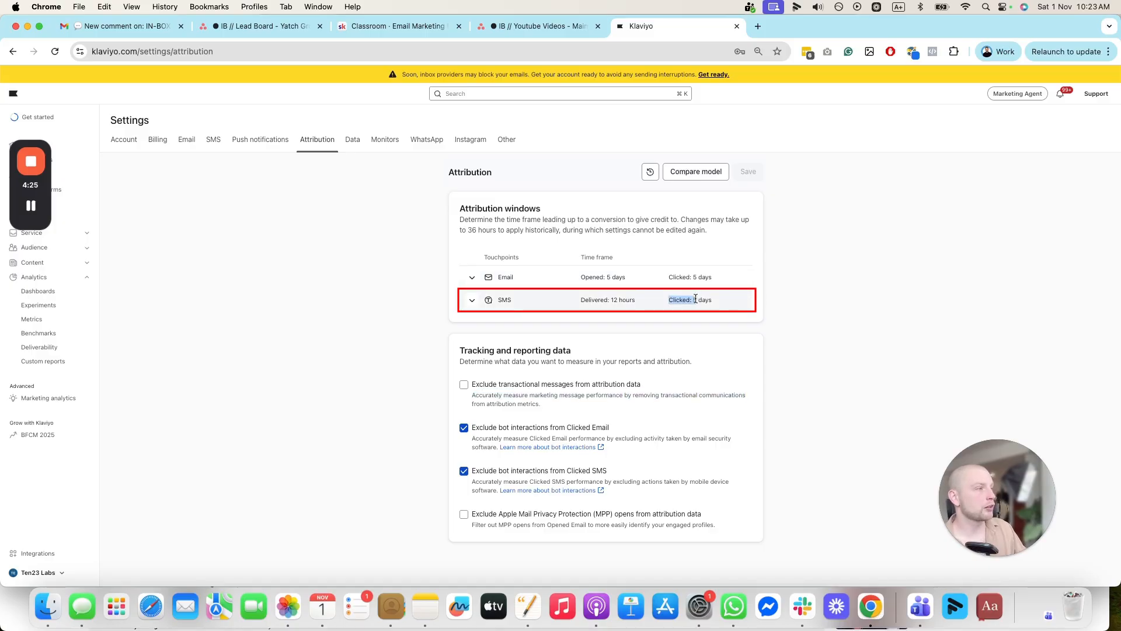
Step: Examine the tracking and reporting options that exclude transactional messages and bot interactions from Clicked Email and Clicked SMS
drag(776, 418, 810, 398)
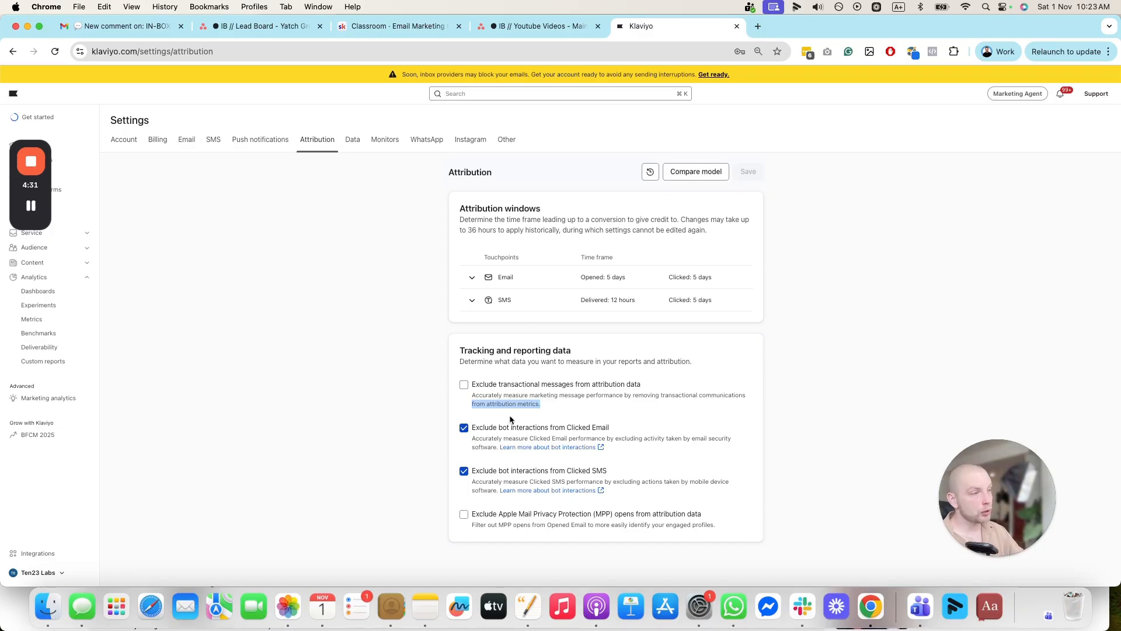
drag(610, 429, 518, 435)
drag(608, 470, 498, 471)
click(614, 500)
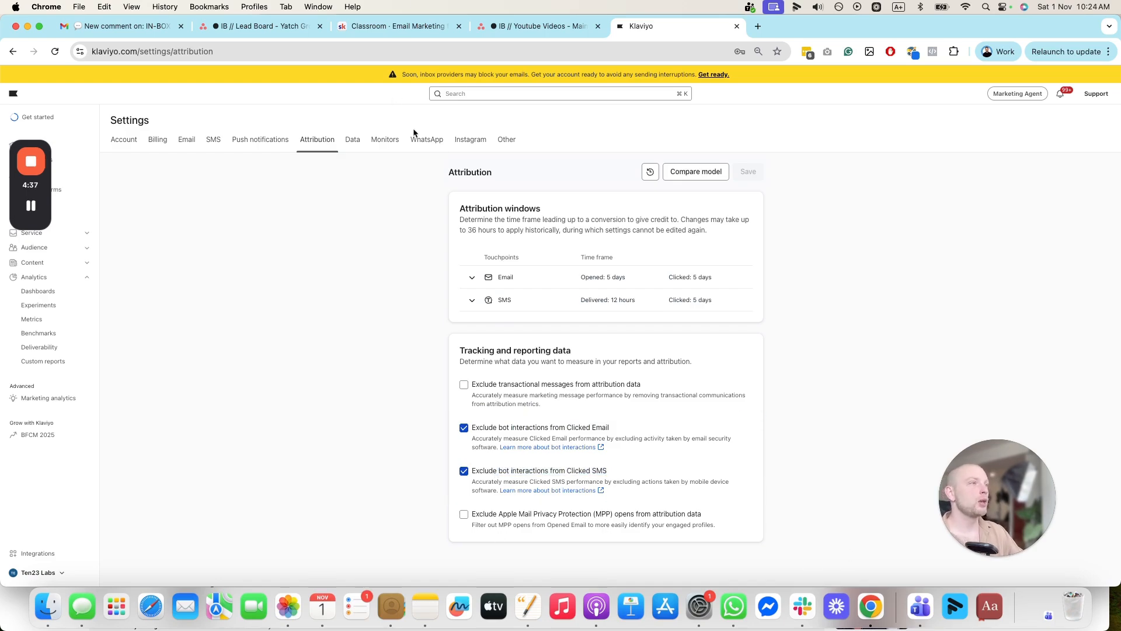
Step: Check the email sender preferences, and open the account's Domains settings to view the branded email sending domain
mouse_move(33, 213)
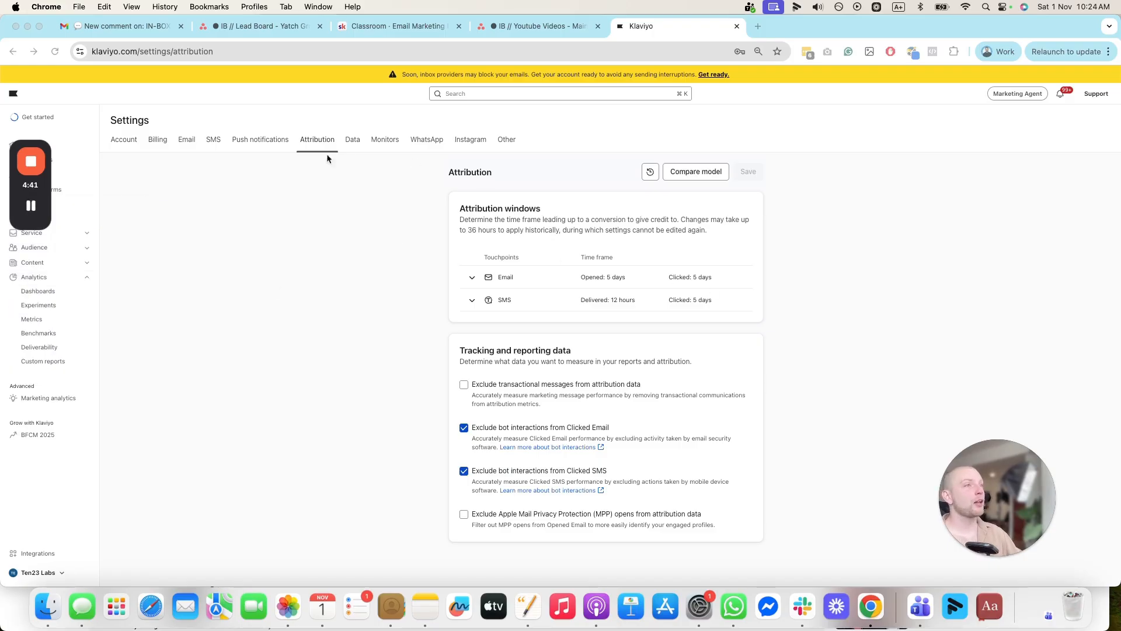
click(187, 140)
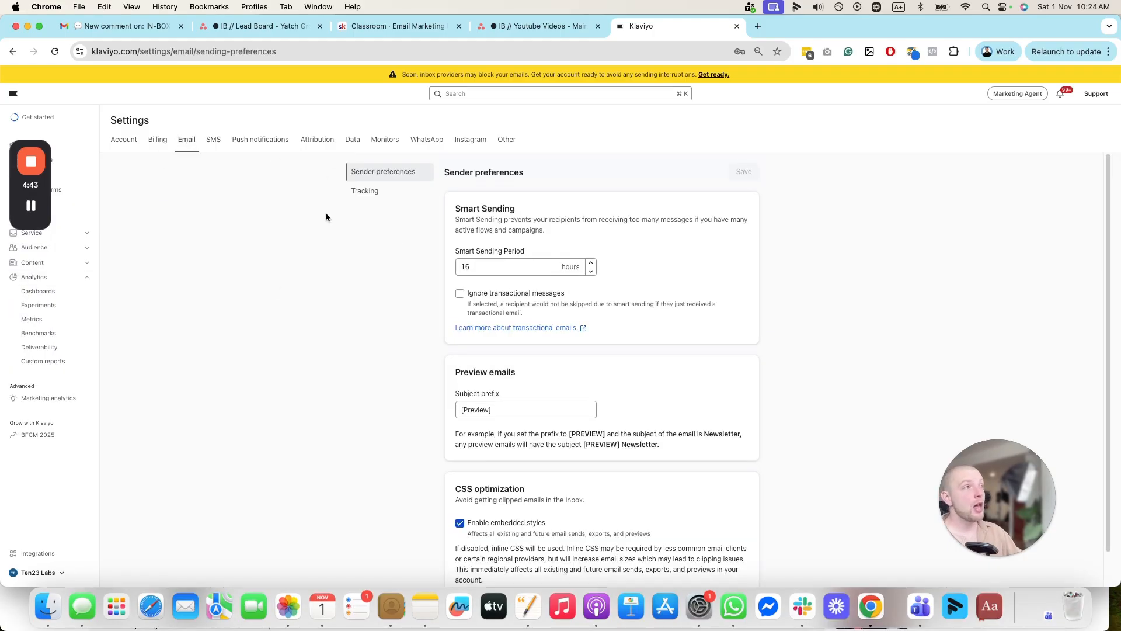
click(127, 141)
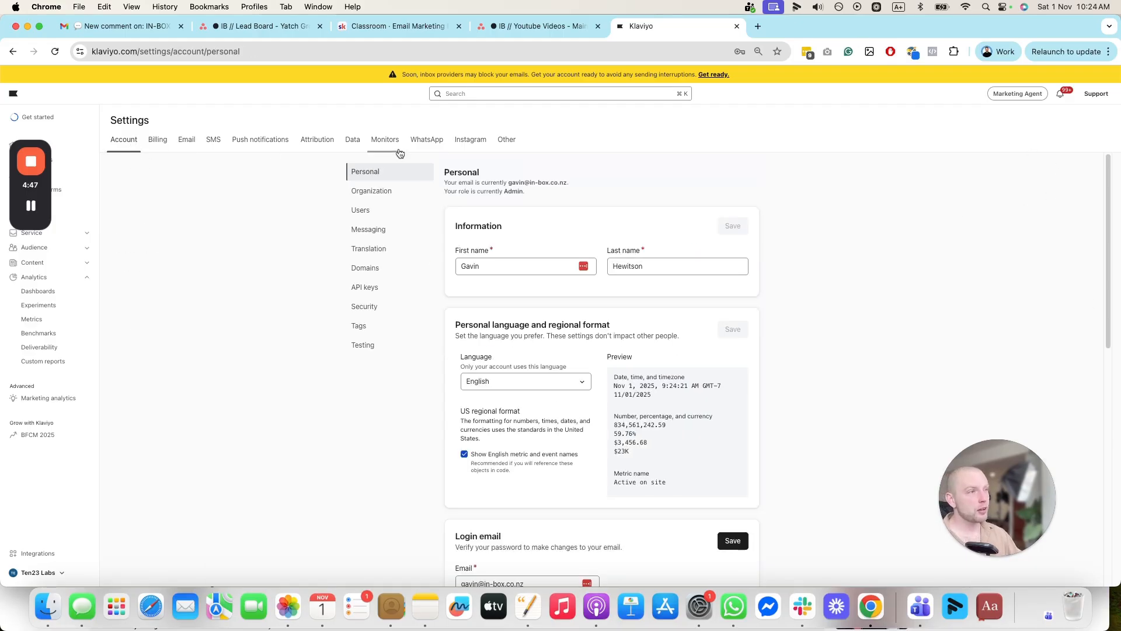
click(376, 270)
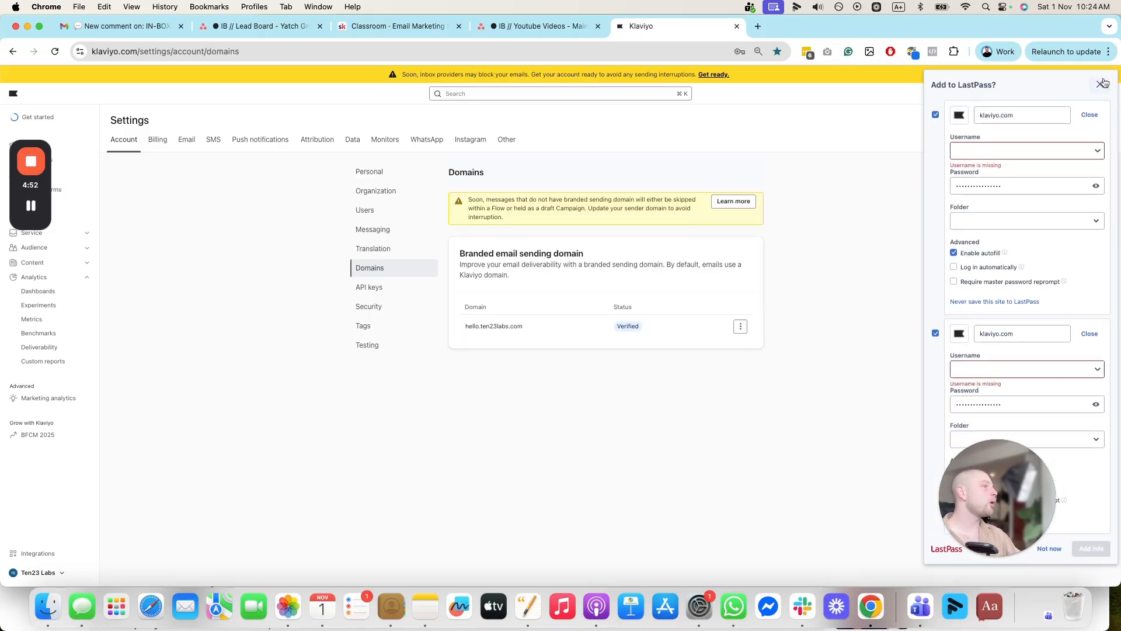
Step: Dismiss the password-saving prompt and examine the branded email sending domain and the notice about messages without a branded sending domain
click(1104, 83)
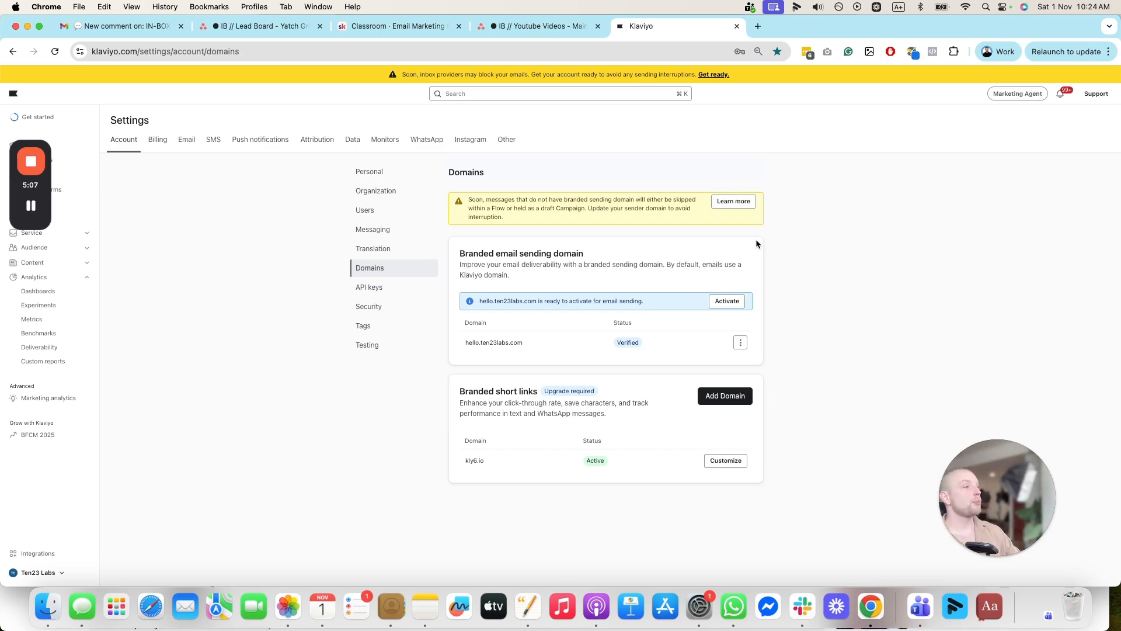
drag(525, 342, 479, 342)
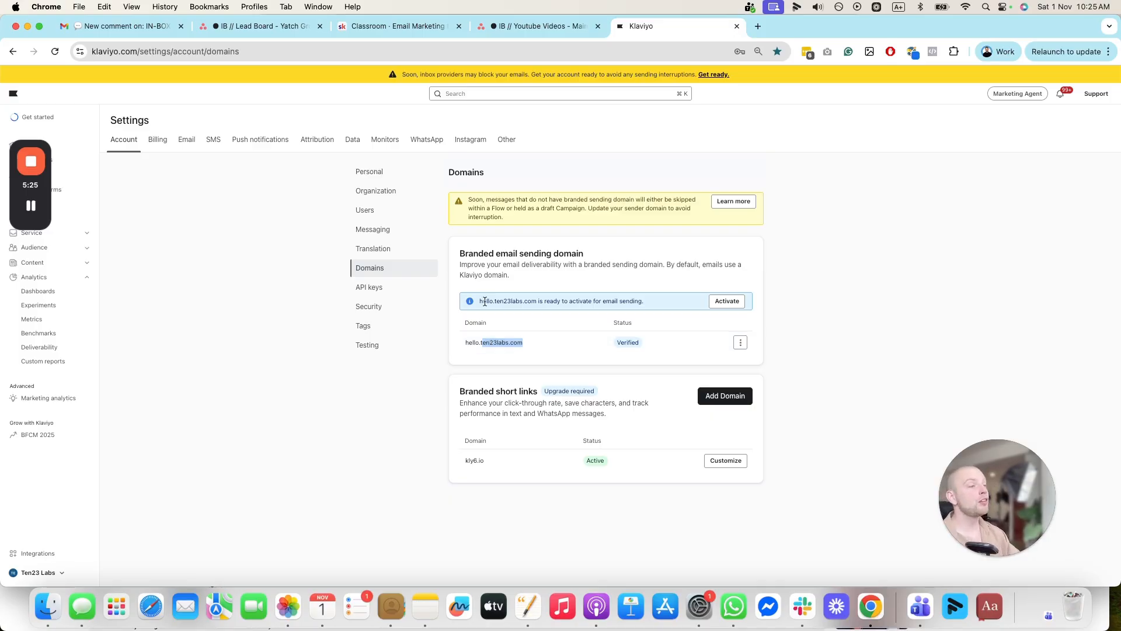
drag(481, 344, 523, 343)
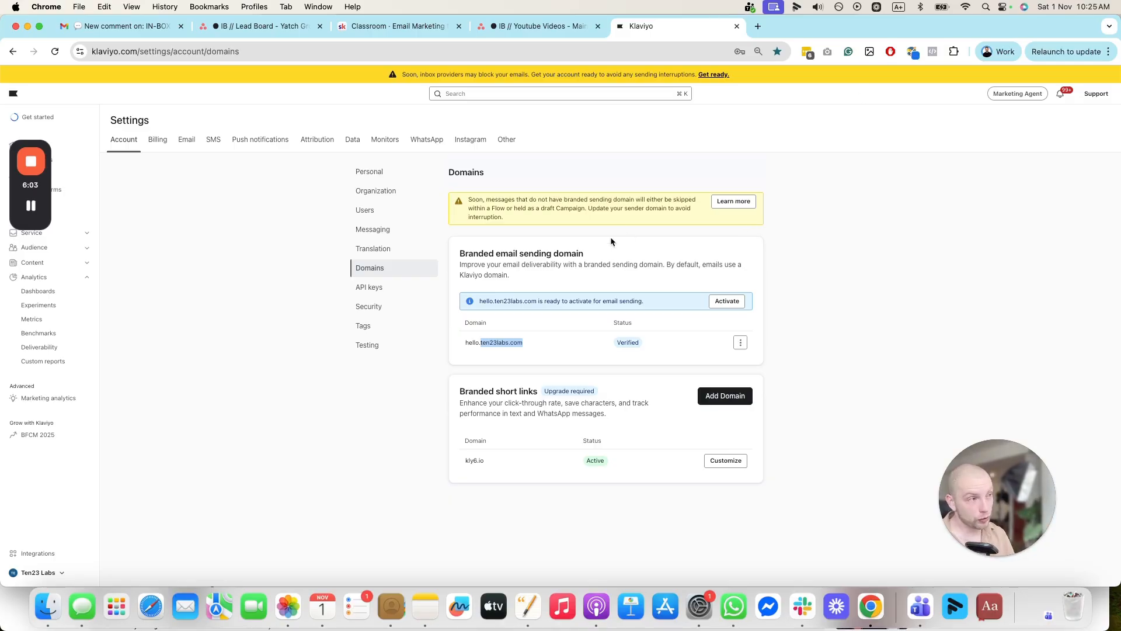
drag(635, 214, 474, 198)
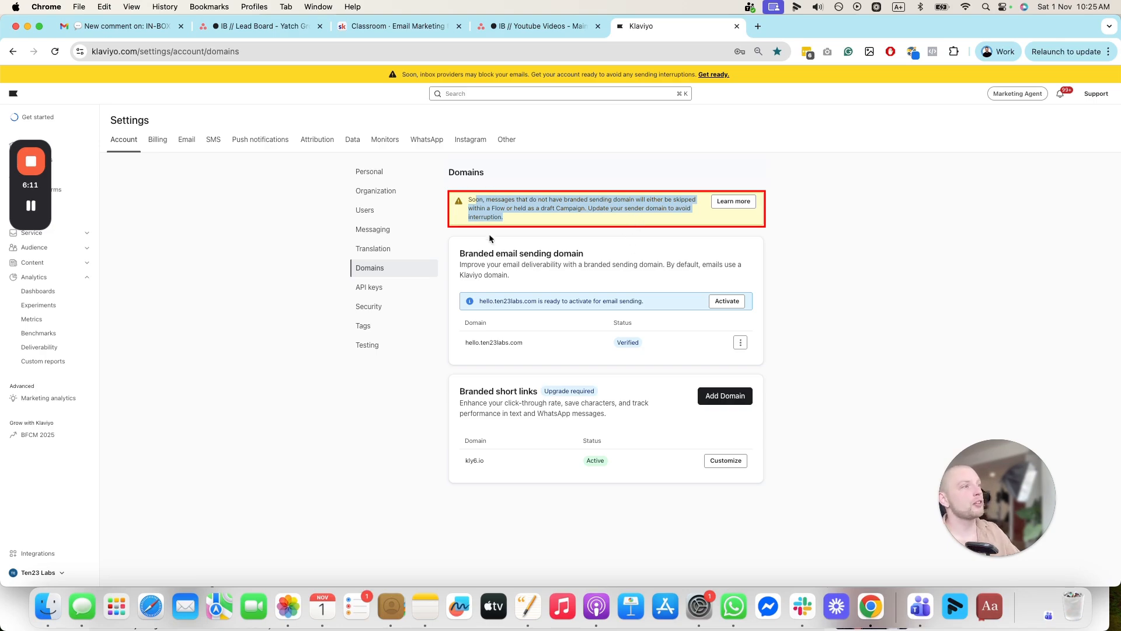
click(518, 211)
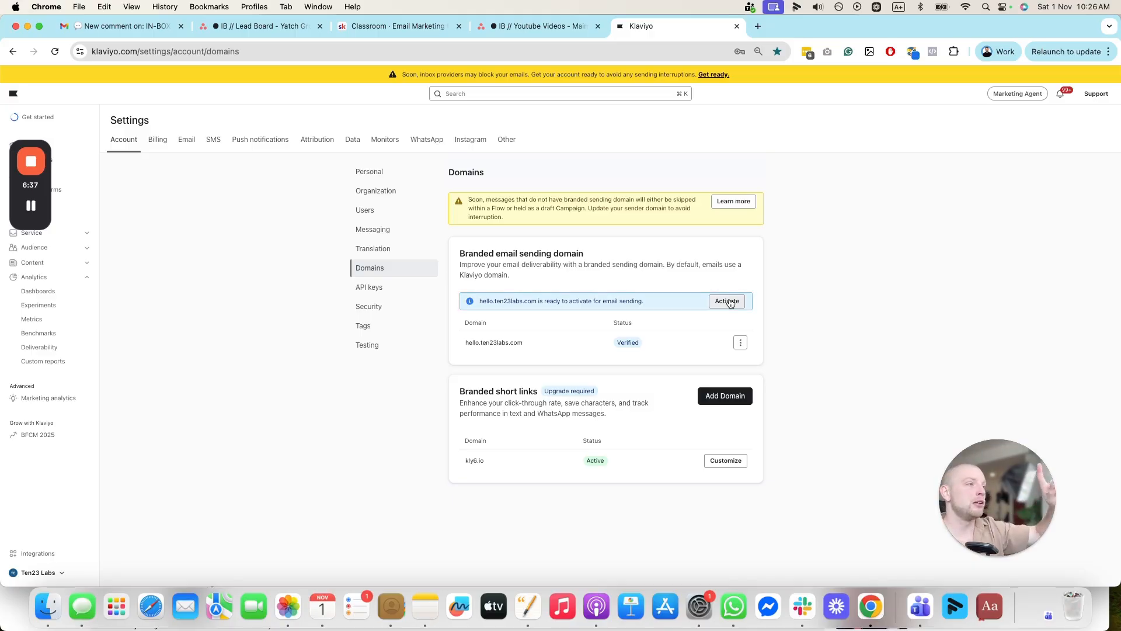
Step: Activate the hello.ten23labs.com branded sending domain, confirming with "I understand", and reload the Domains page
click(728, 300)
click(586, 339)
text(I understnad)
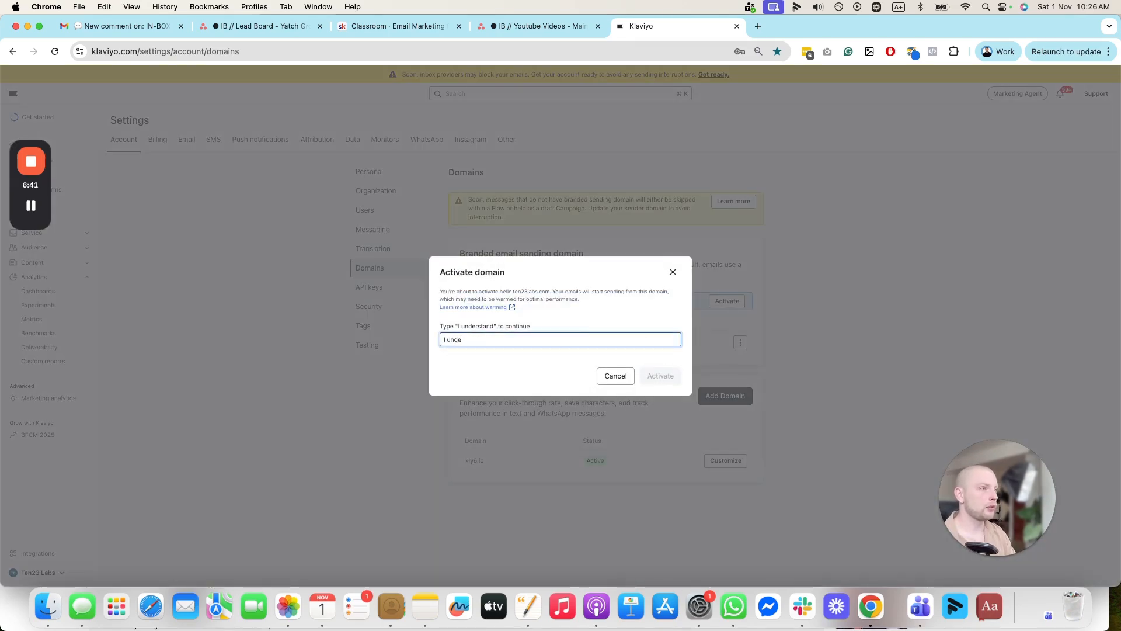
key(BackSpace)
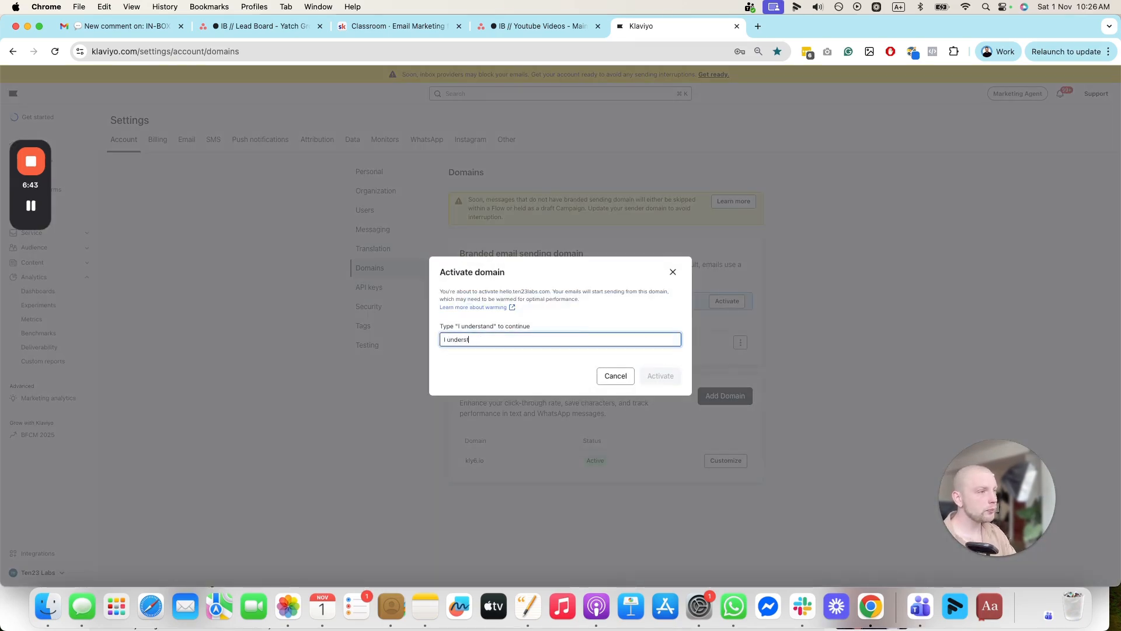
text(and)
click(655, 378)
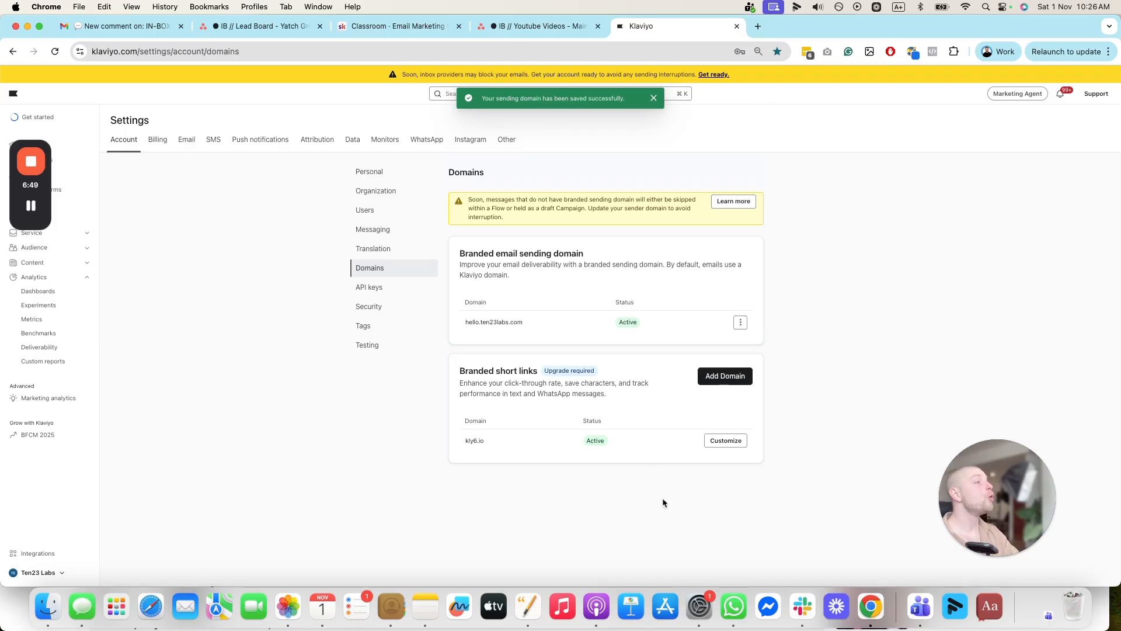
key(super+r)
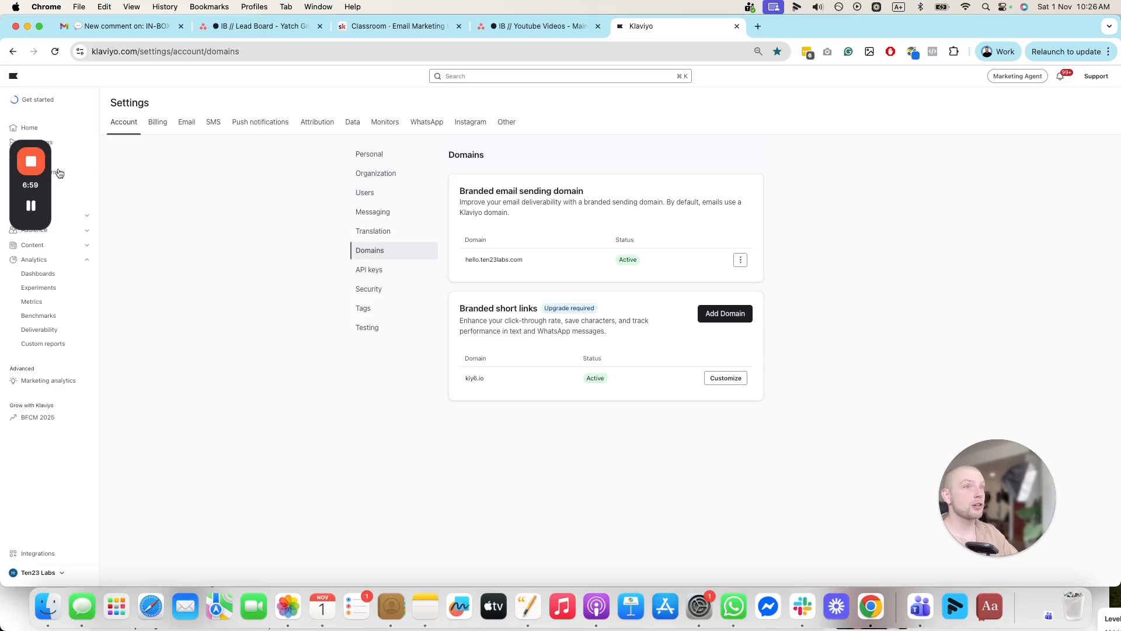
Step: Open the account's Integrations page and check the available developer options without choosing one
drag(46, 189, 192, 142)
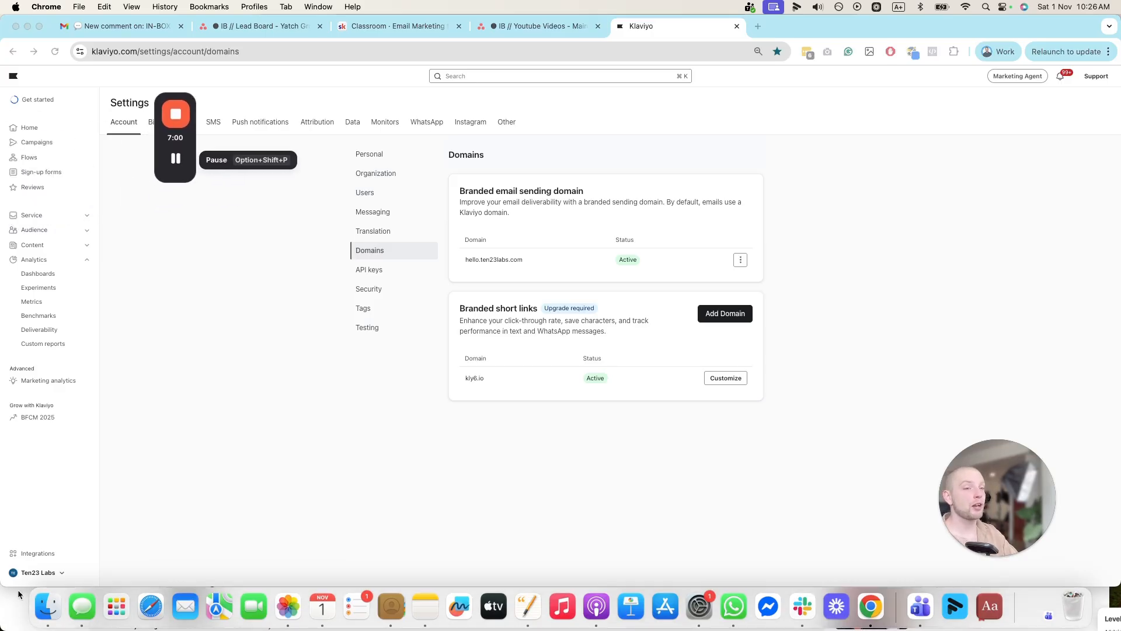
click(33, 554)
drag(183, 133, 56, 451)
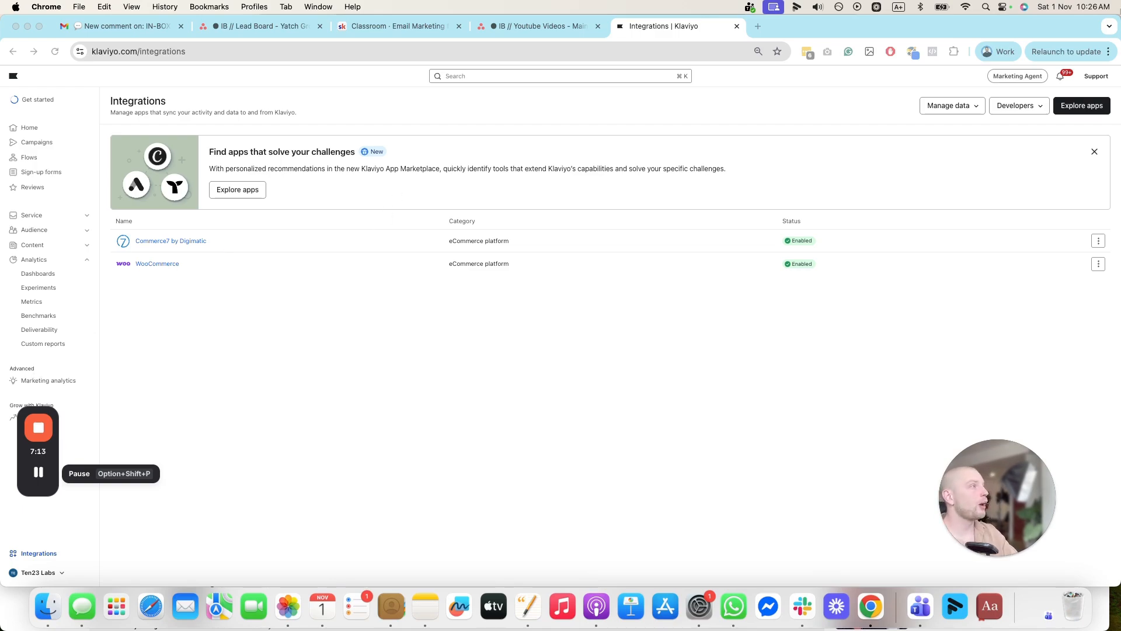
click(1014, 108)
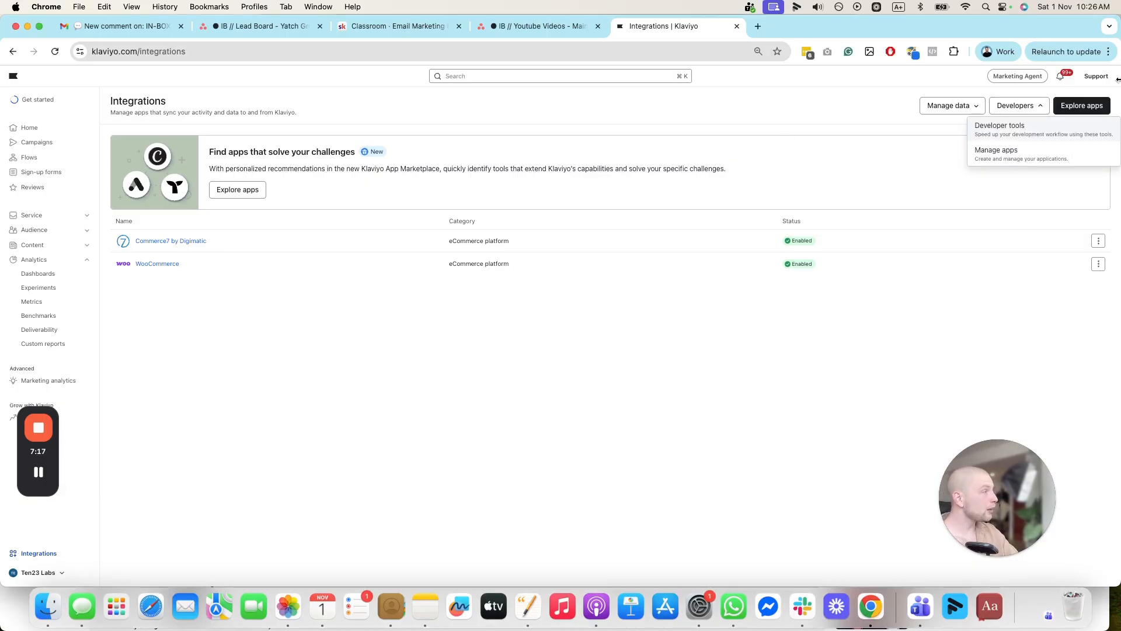
click(998, 326)
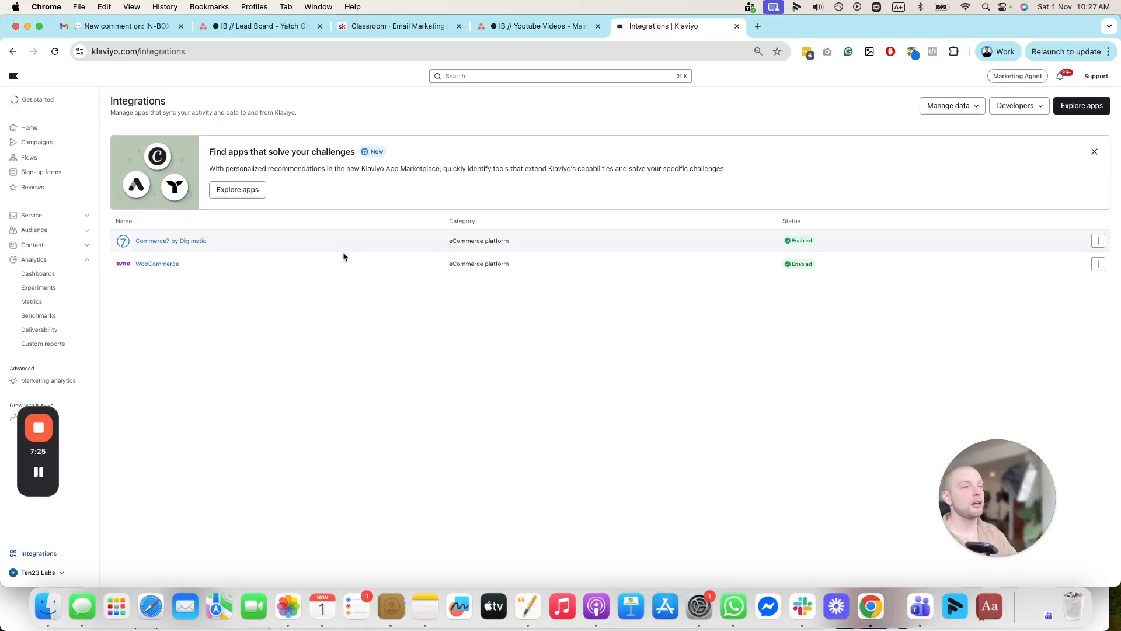
Step: Open the WooCommerce integration and examine its store URL, email and SMS subscription settings, and recent synced data
click(153, 263)
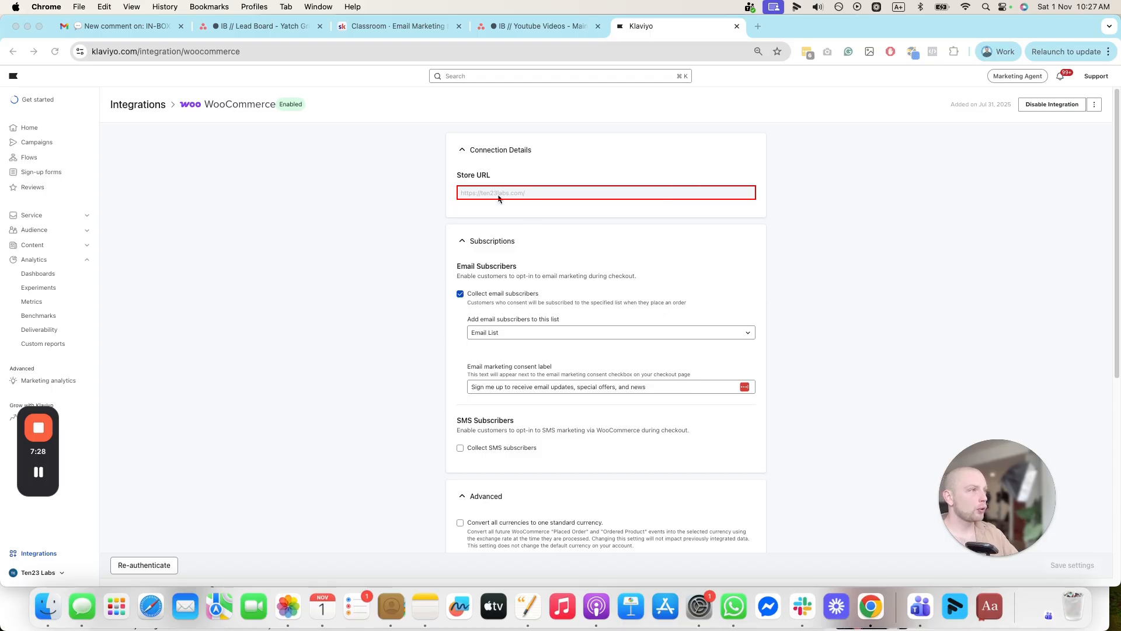
scroll(449, 187, down, 3)
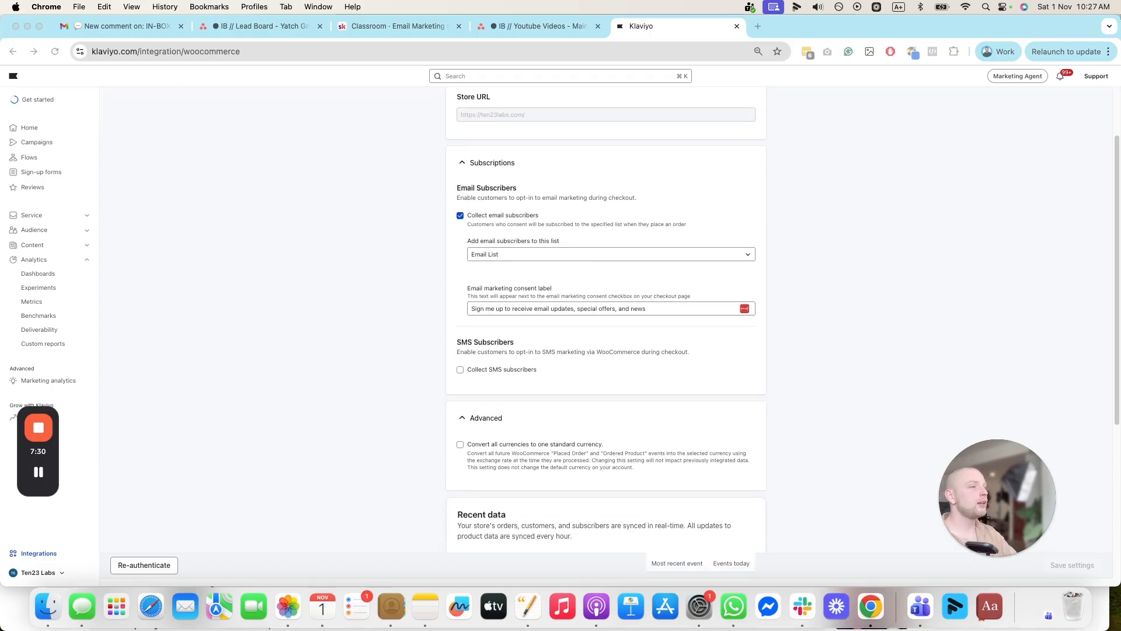
scroll(717, 229, down, 3)
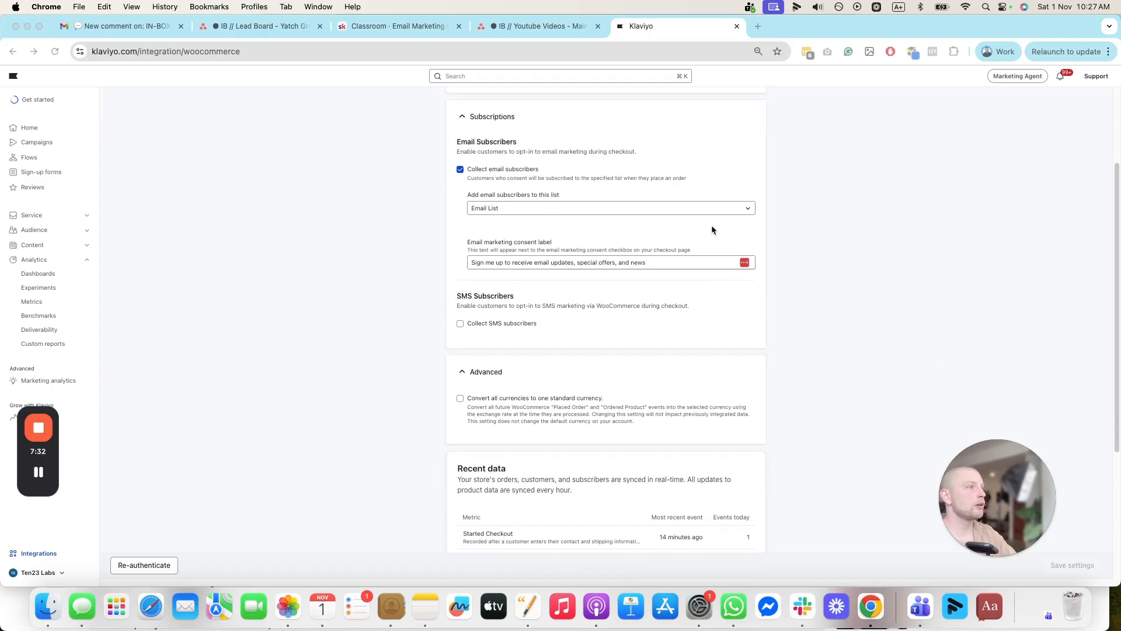
scroll(717, 230, up, 3)
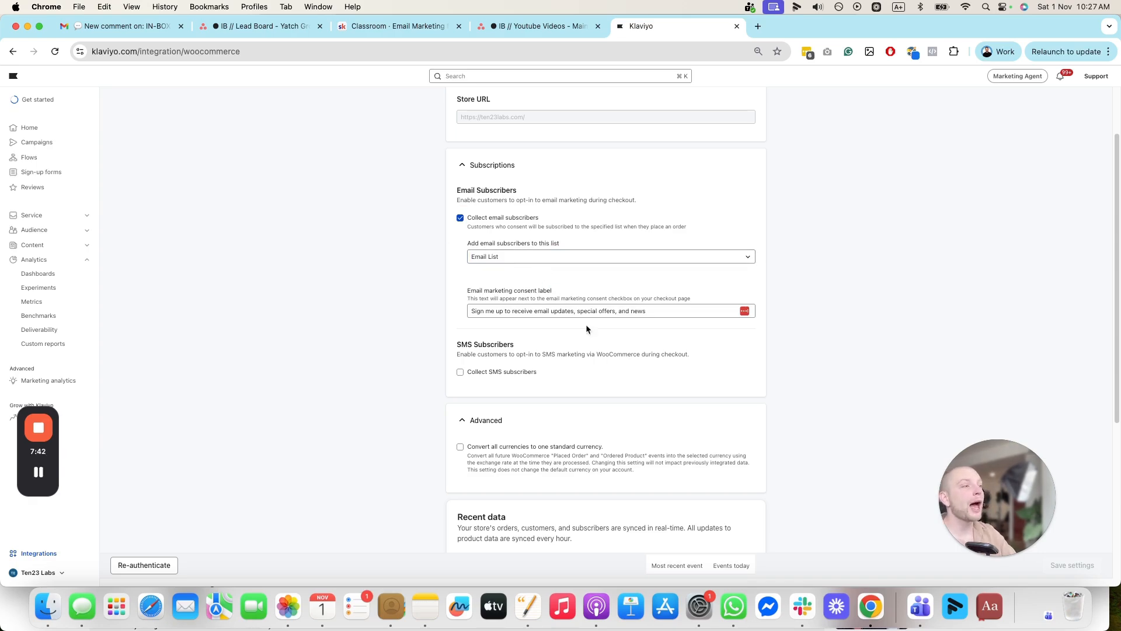
scroll(584, 234, down, 5)
drag(618, 463, 472, 328)
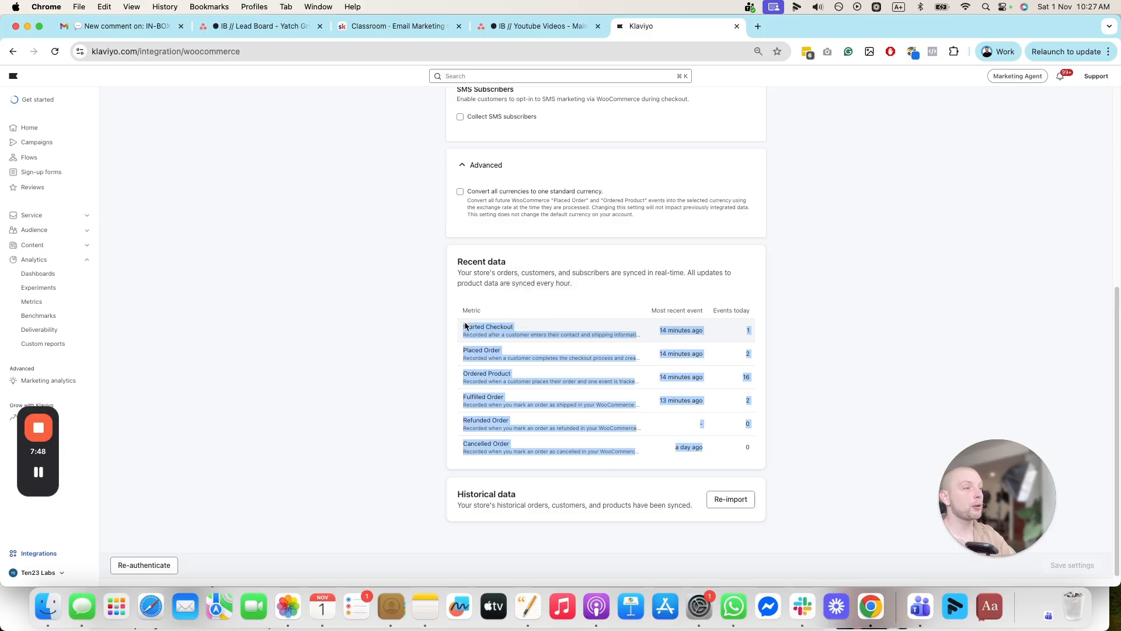
click(467, 326)
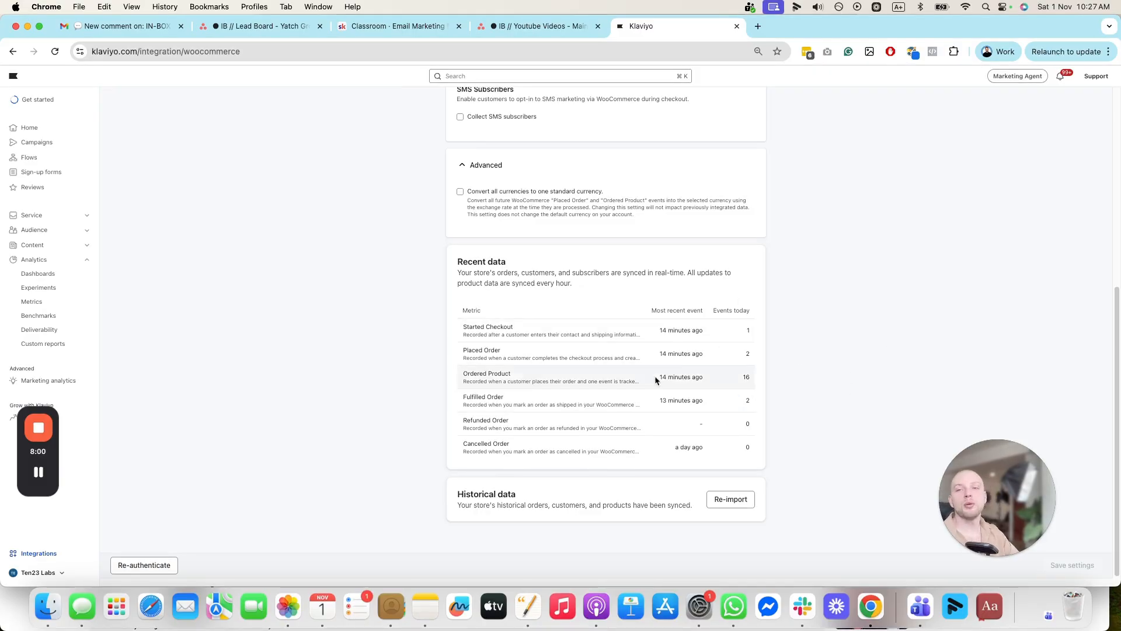
scroll(602, 334, up, 6)
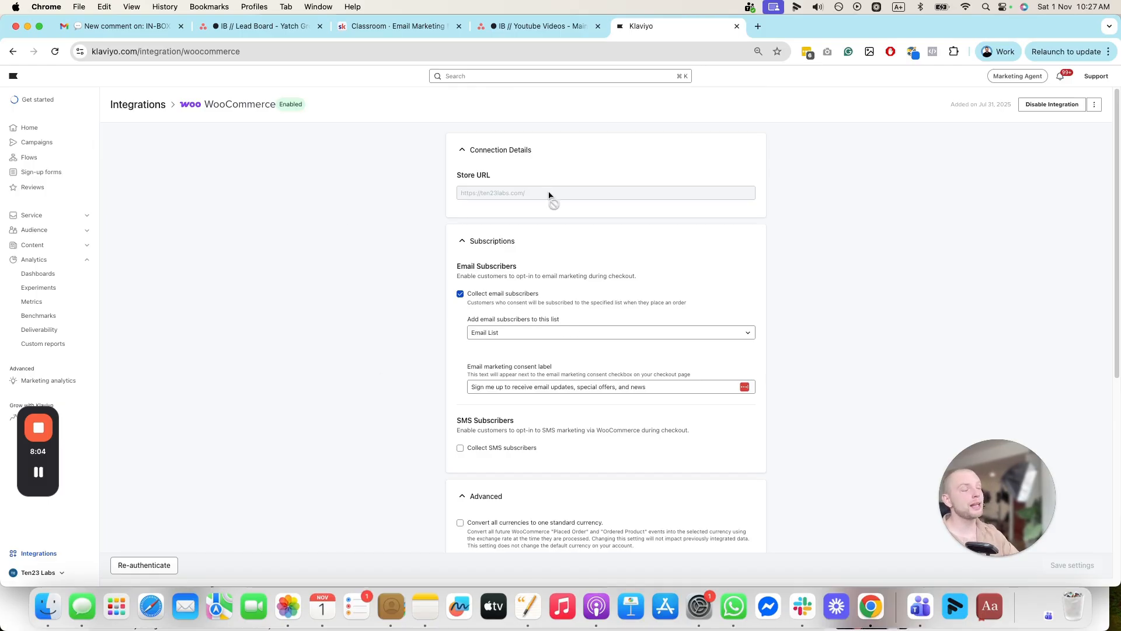
Step: Open the overview of the account's sign-up forms and look over the forms and their statuses
click(41, 172)
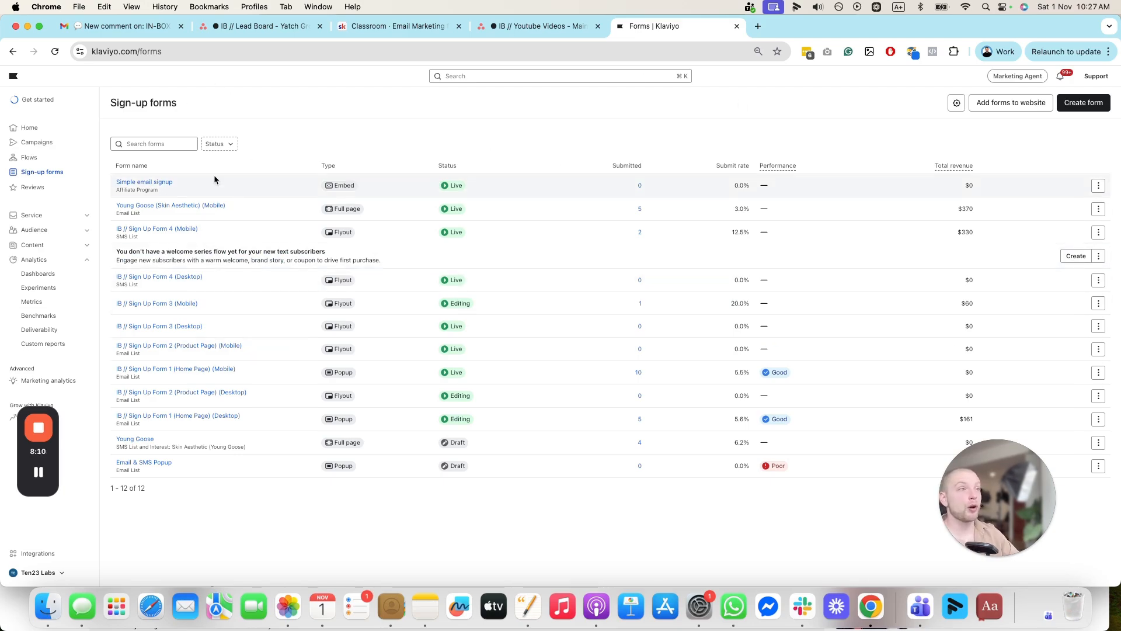
mouse_move(51, 462)
drag(50, 462, 342, 455)
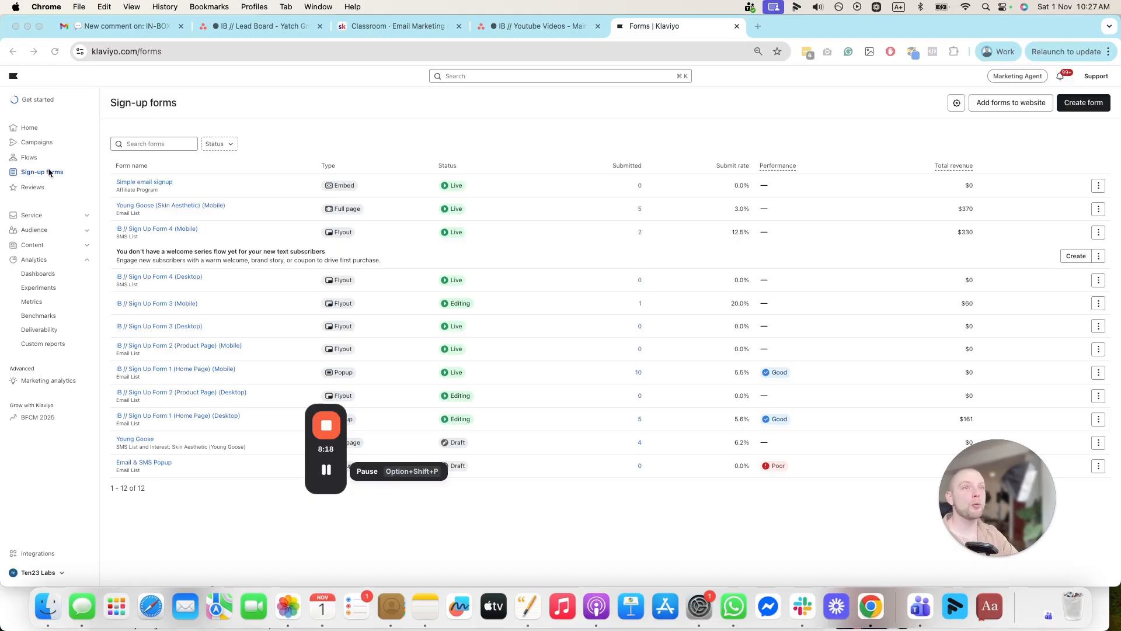
Step: Open the audience's Lists & segments and filter the table to show only Lists
click(75, 232)
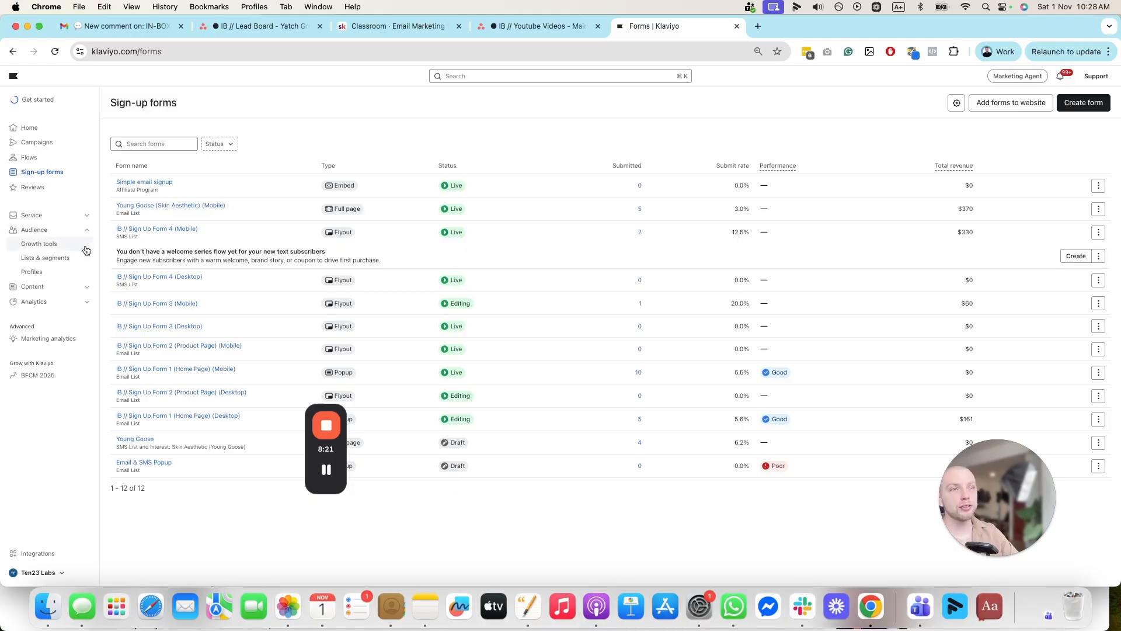
click(53, 258)
mouse_move(327, 472)
drag(327, 472, 73, 380)
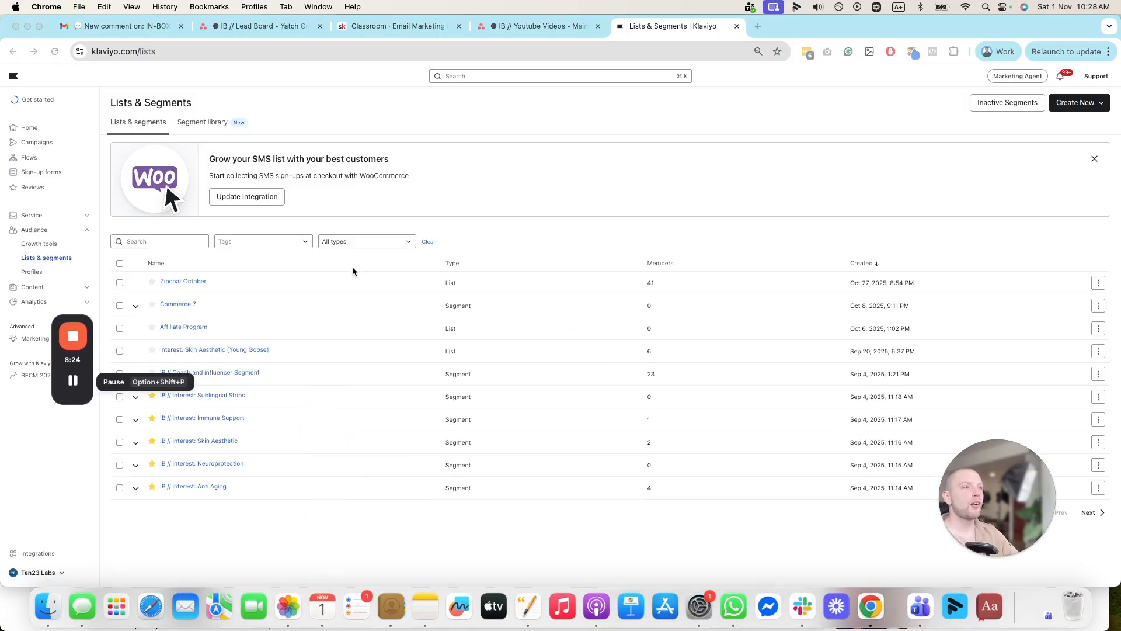
click(369, 241)
click(353, 274)
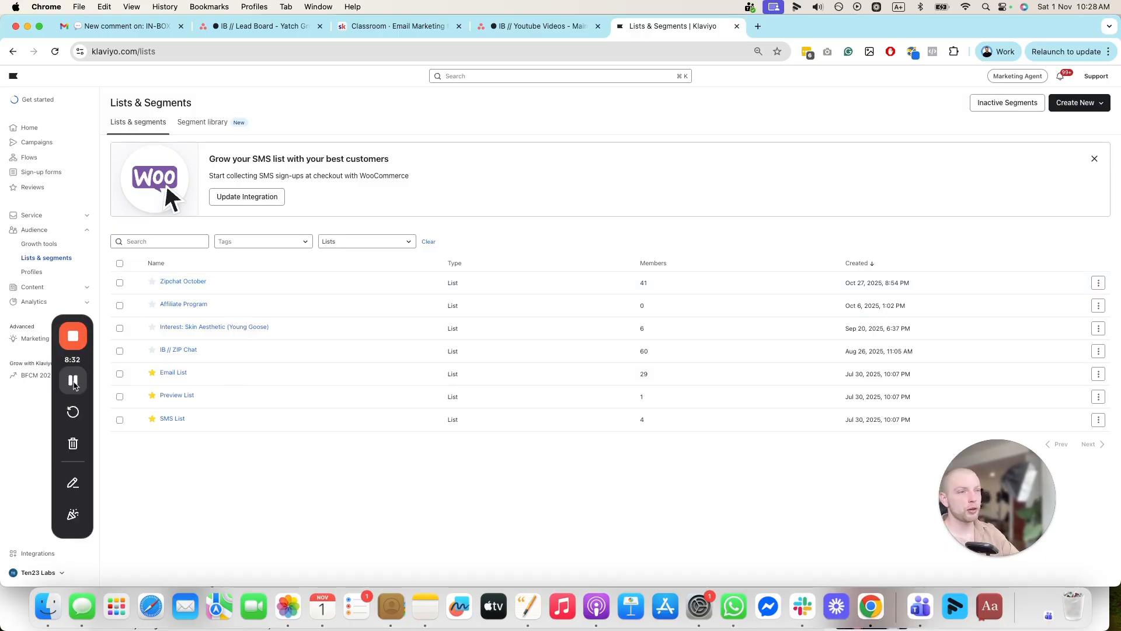
click(74, 386)
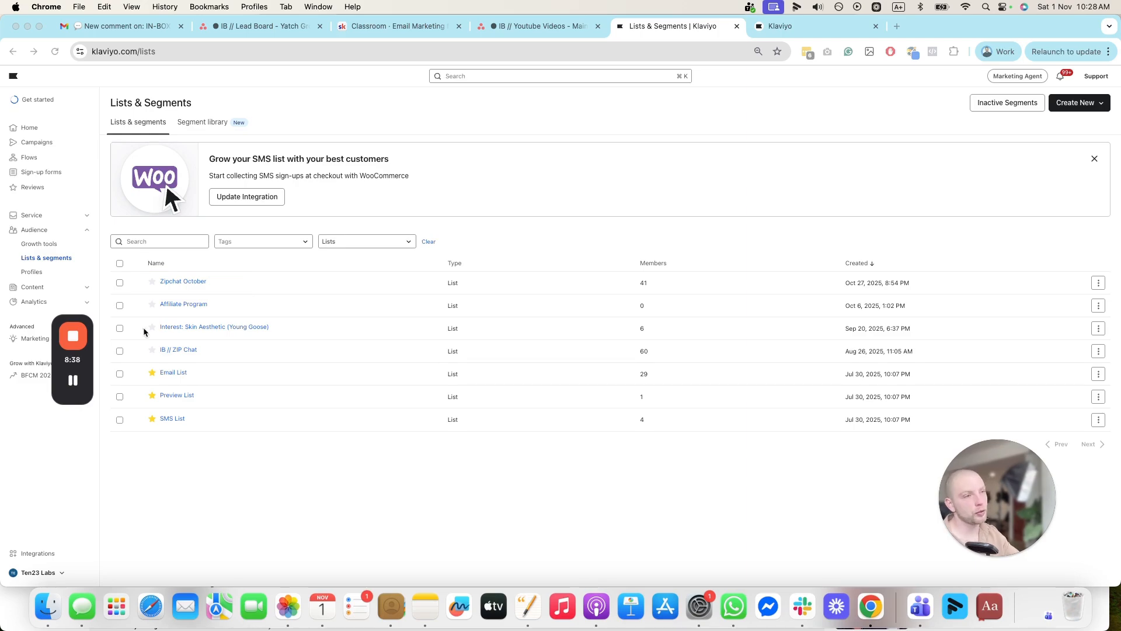
Step: Open the Email List in a separate browser tab, close the duplicate tab, and go to the list's settings
super+click(175, 372)
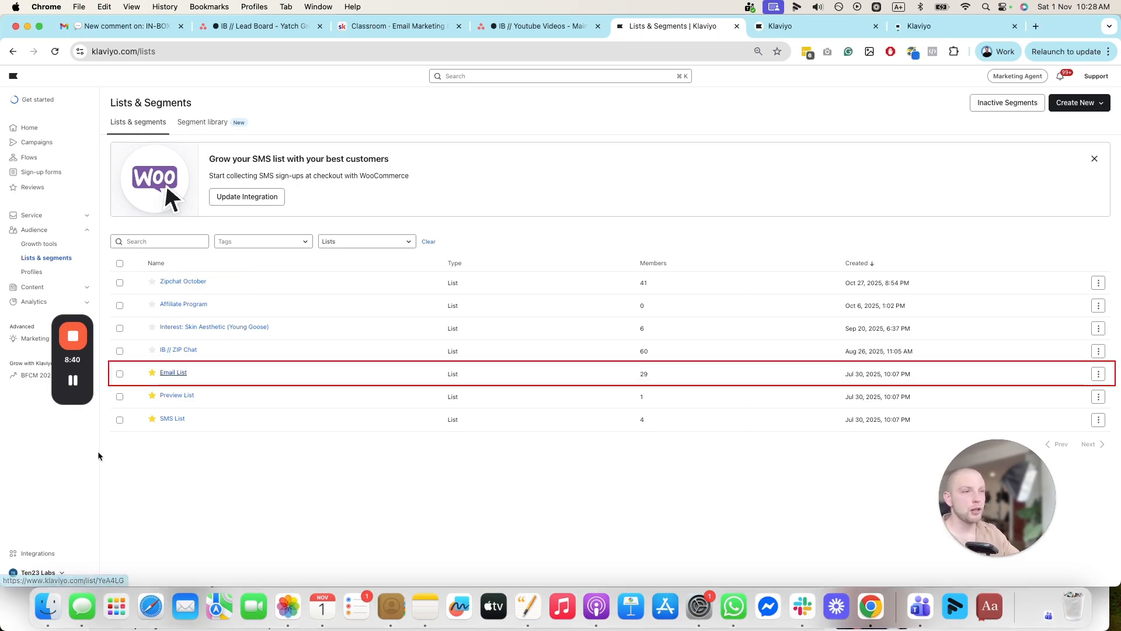
click(876, 26)
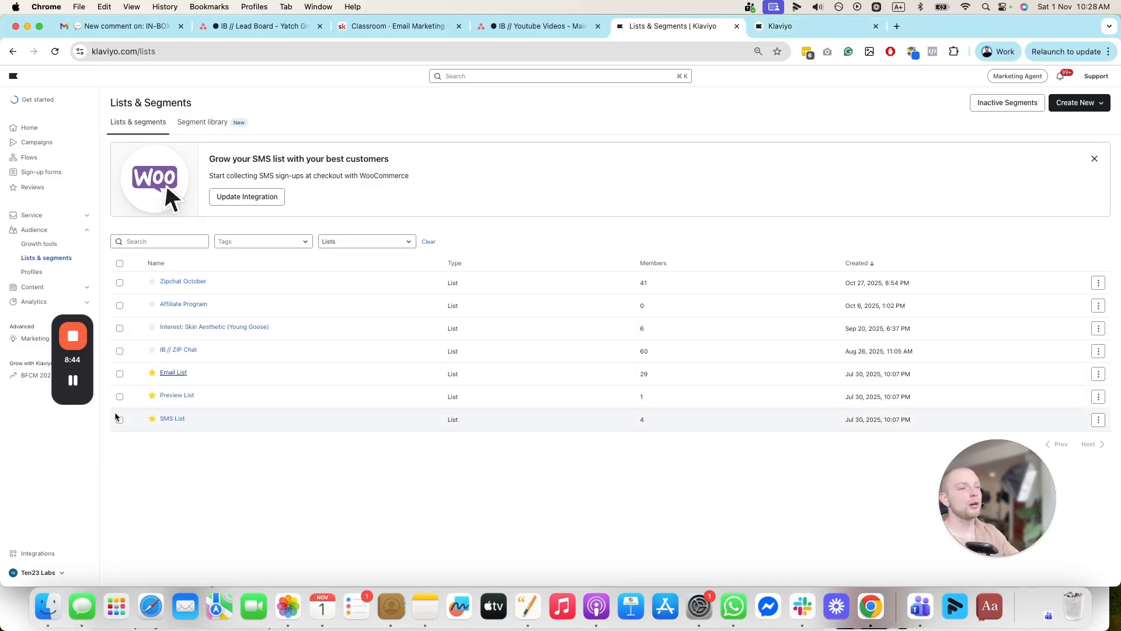
mouse_move(72, 341)
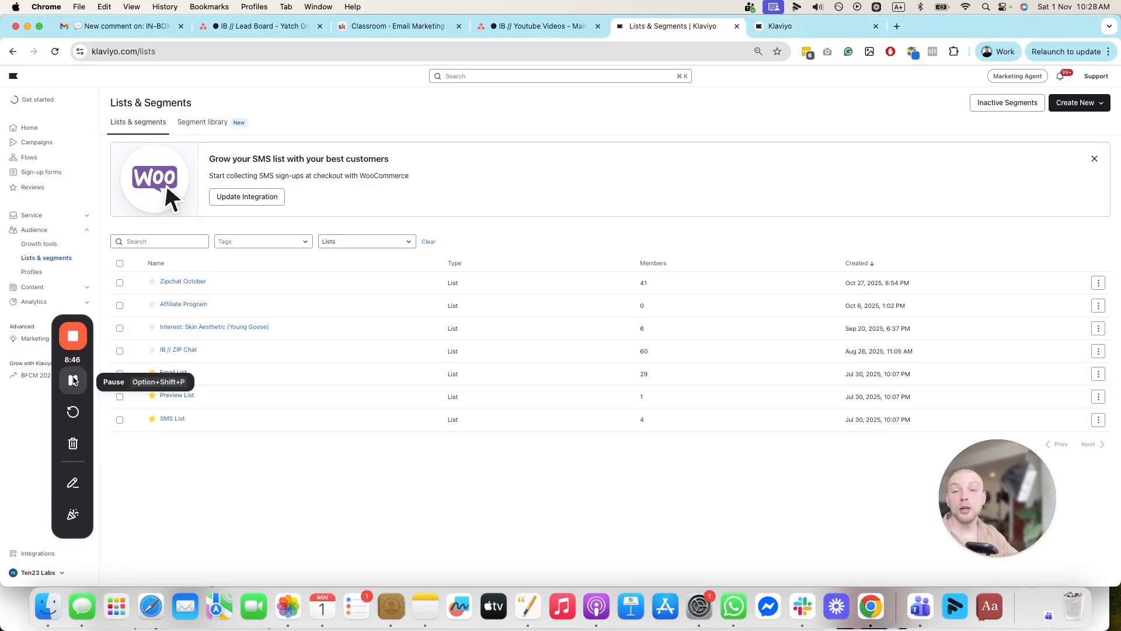
click(74, 384)
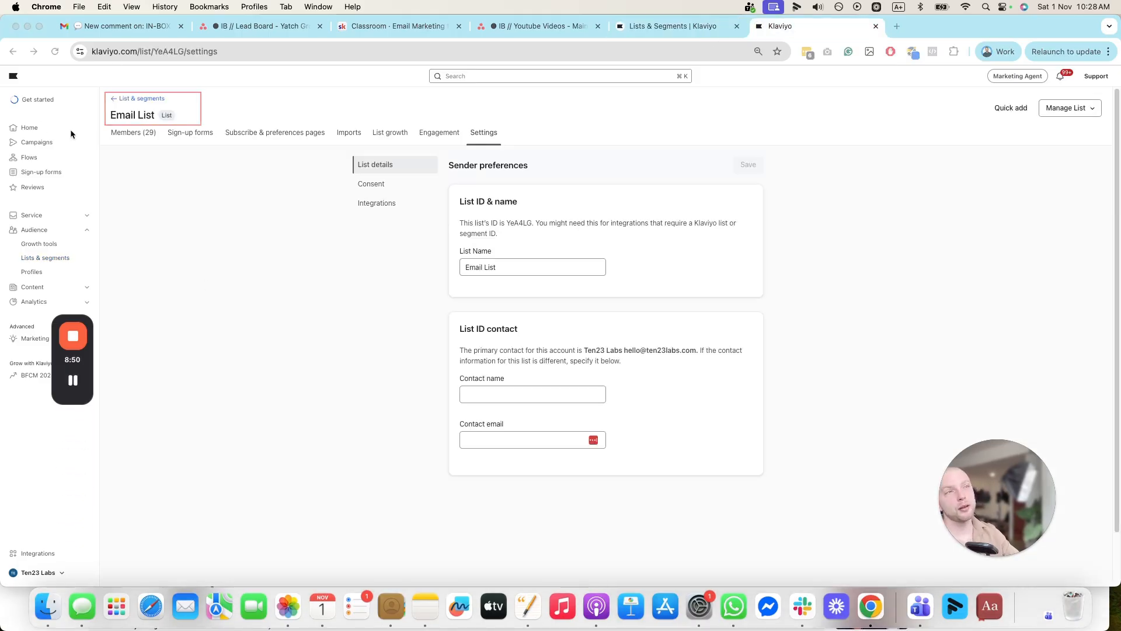
Step: Examine the single opt-in and double opt-in choices in the Email List's Consent settings
click(386, 184)
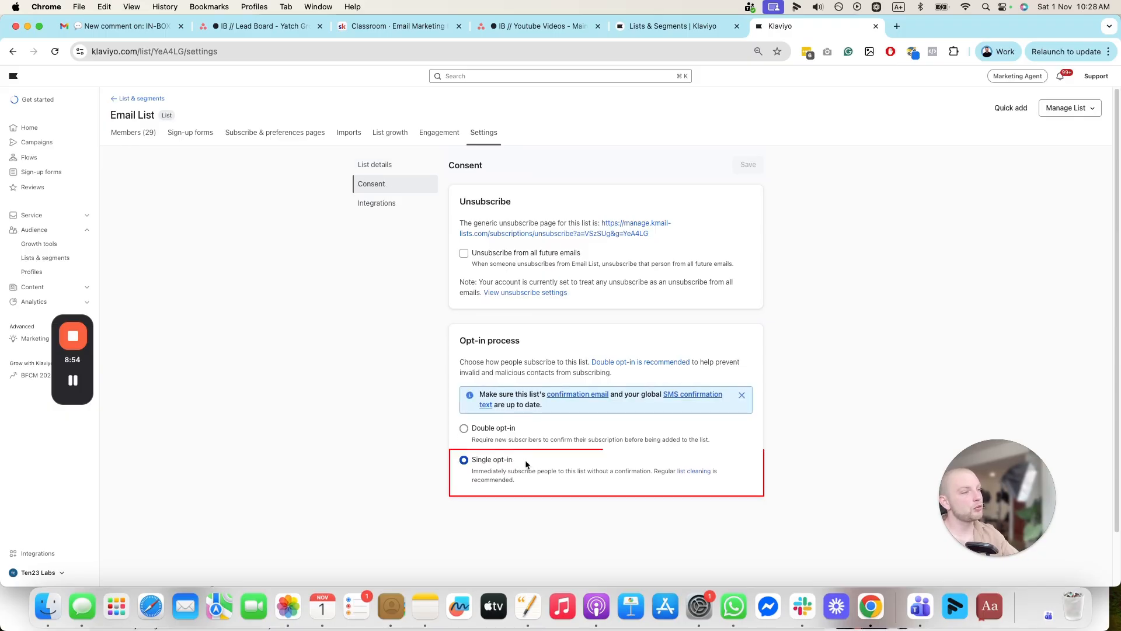
triple_click(472, 466)
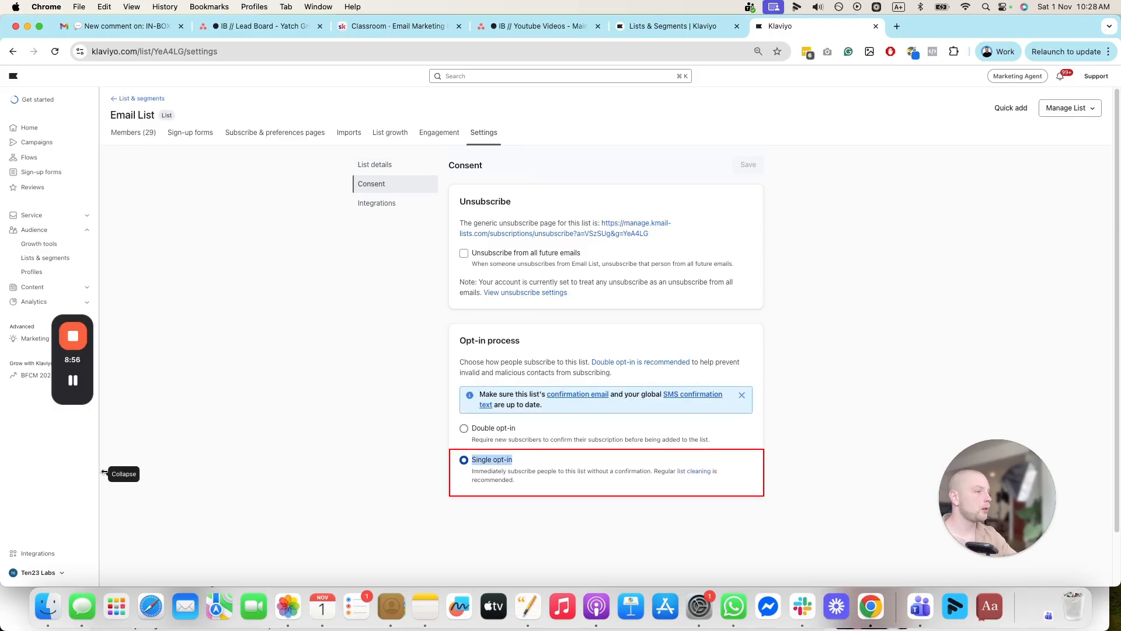
drag(516, 429, 476, 429)
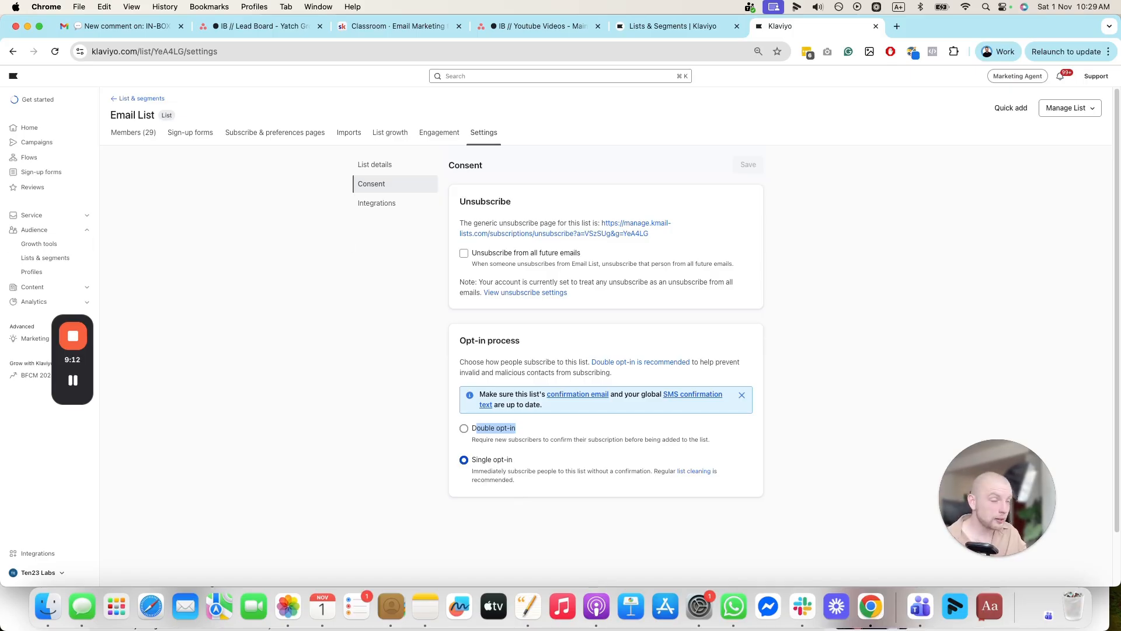
drag(91, 367, 253, 274)
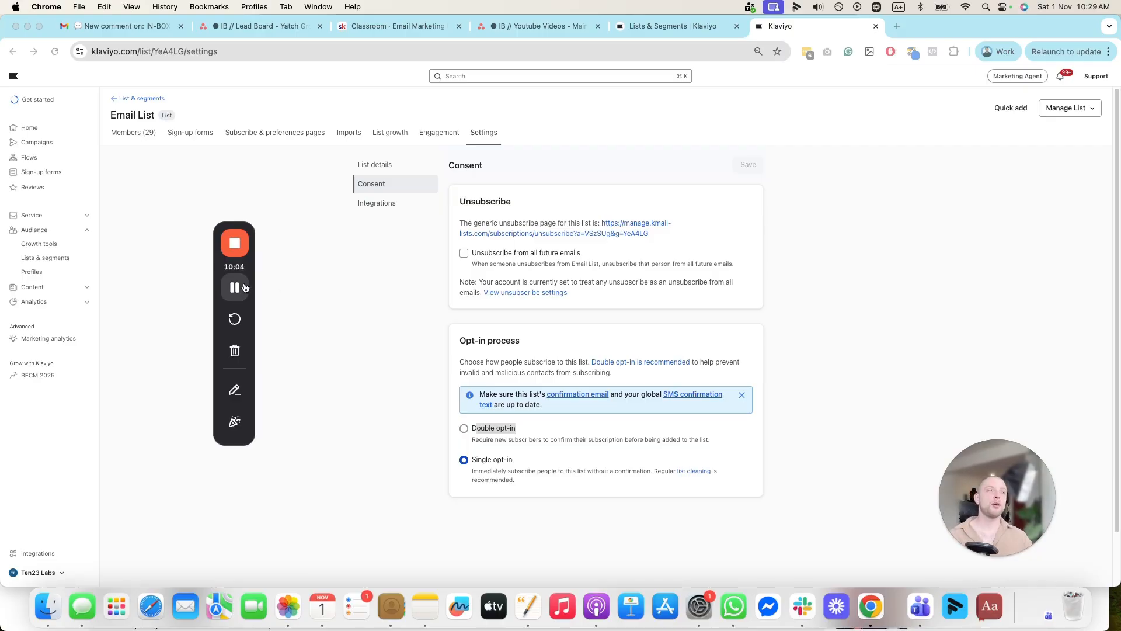
mouse_move(234, 246)
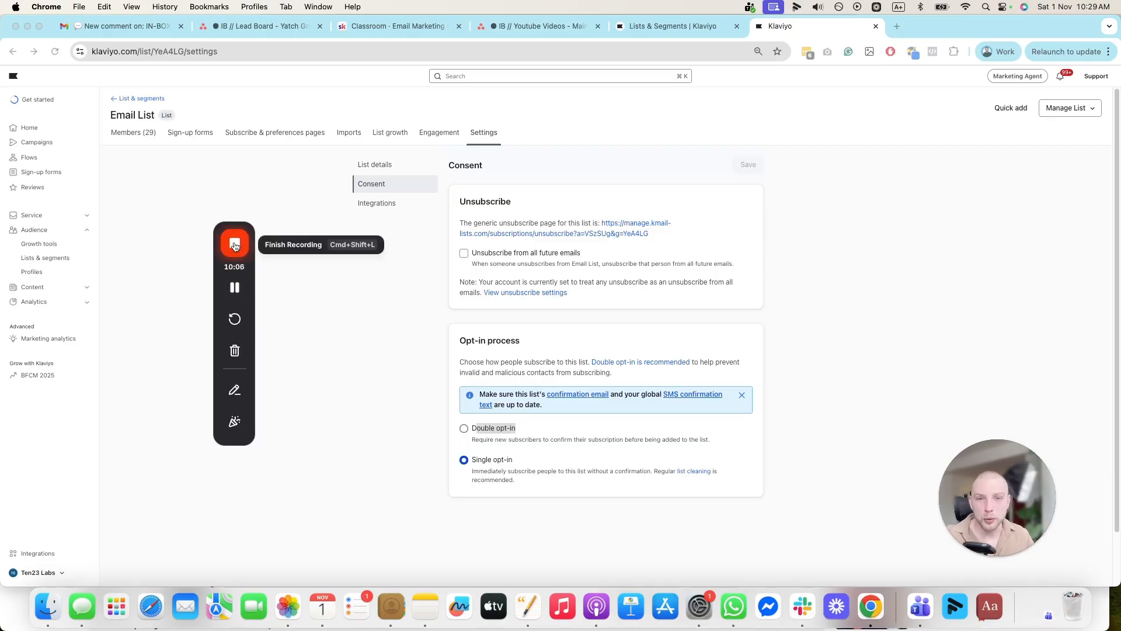